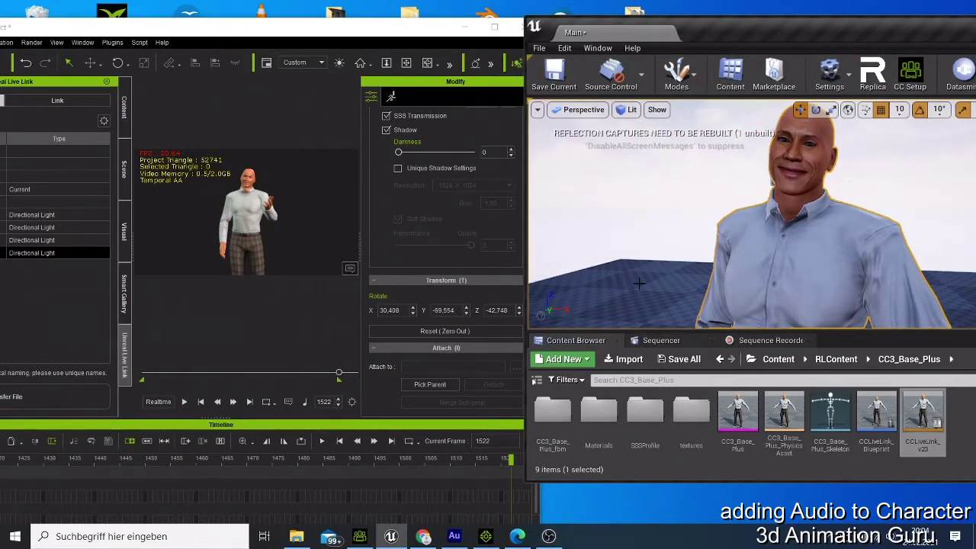
- Play the character's animation in iClone to preview it over the live link, and return to the first frame
click(184, 402)
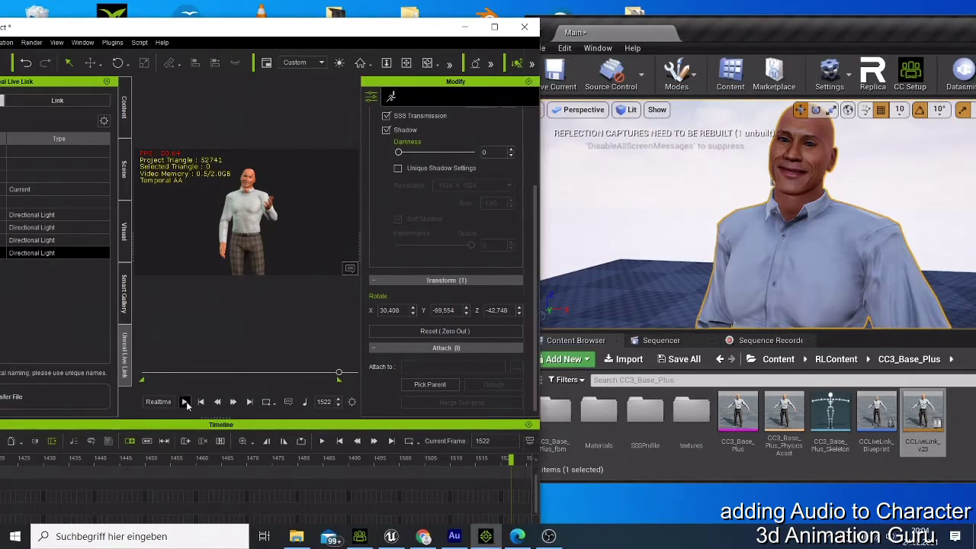
click(184, 402)
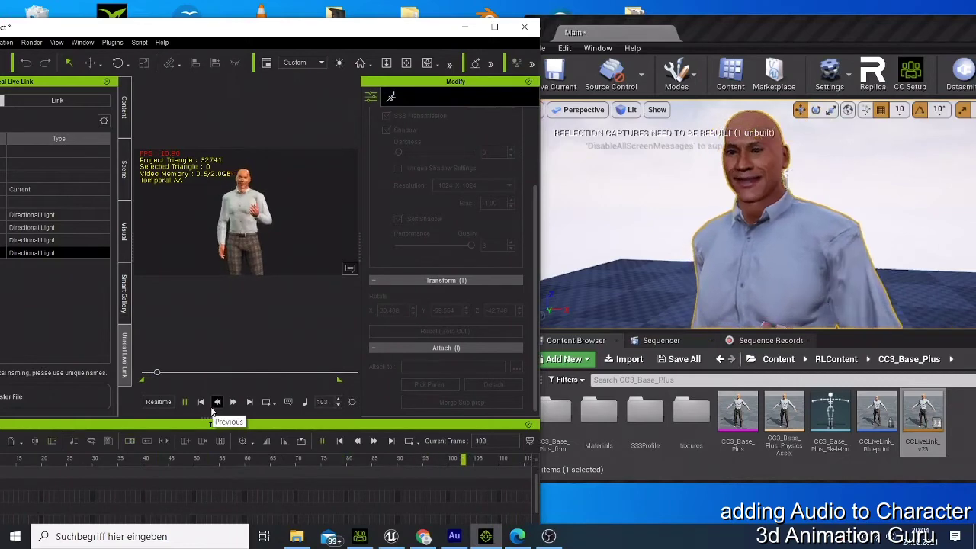
click(639, 284)
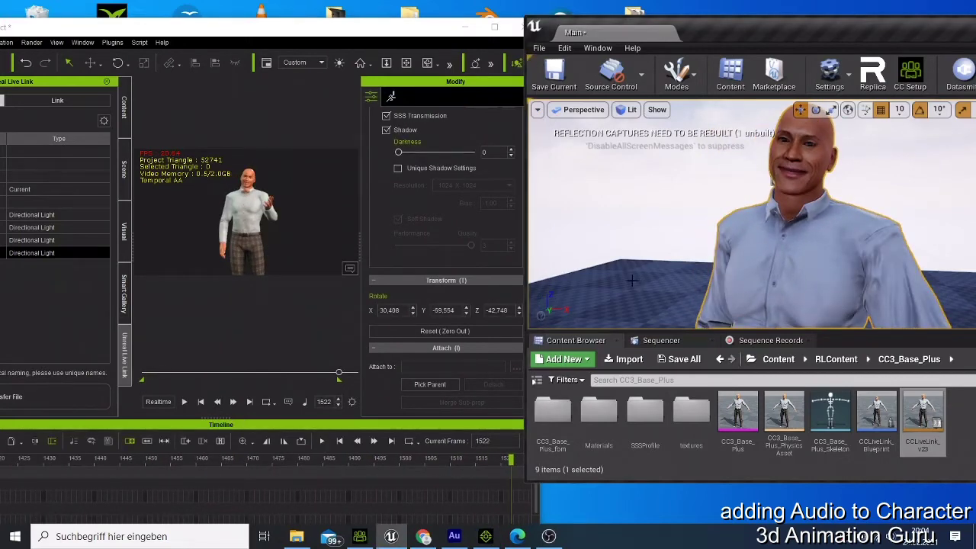
click(184, 402)
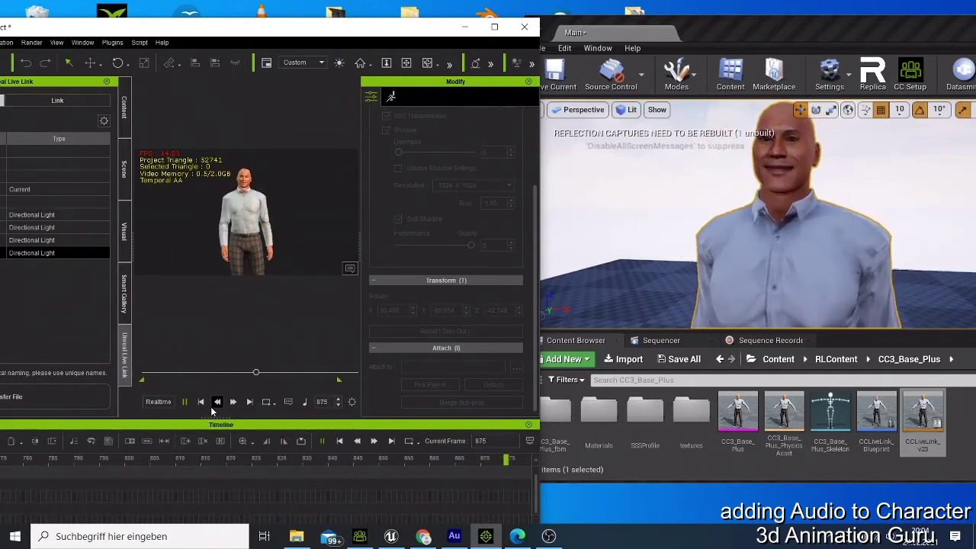
click(201, 401)
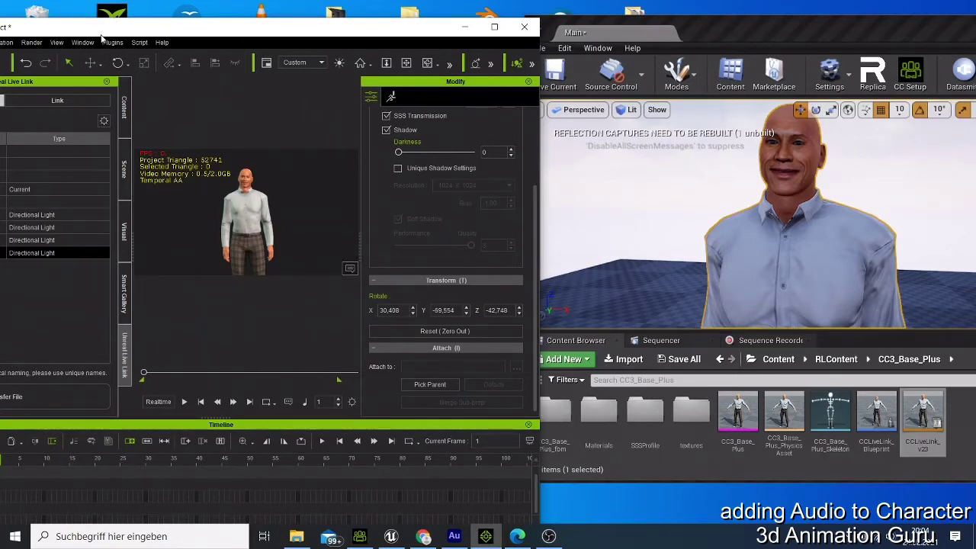
- Select the character in the iClone viewport and display its body motion and facial animation options
click(249, 182)
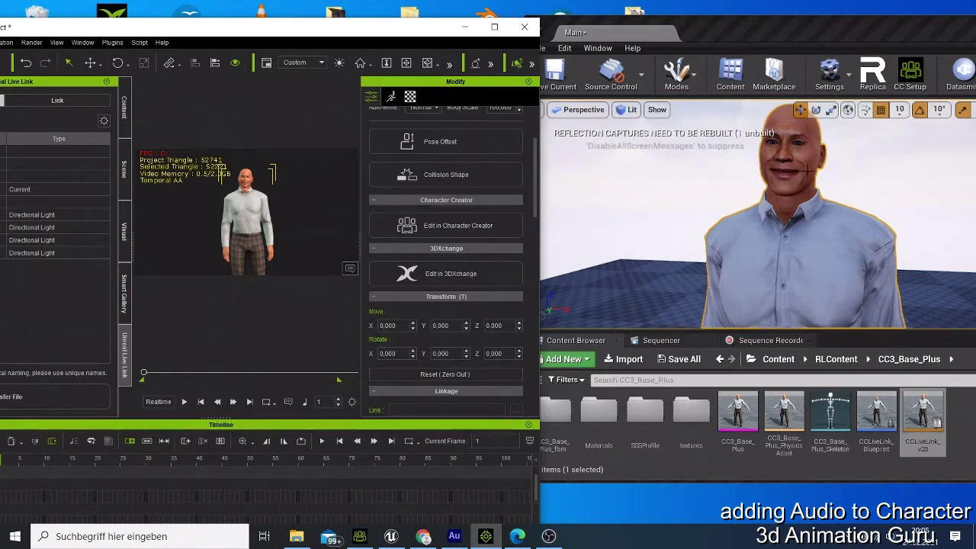
click(393, 99)
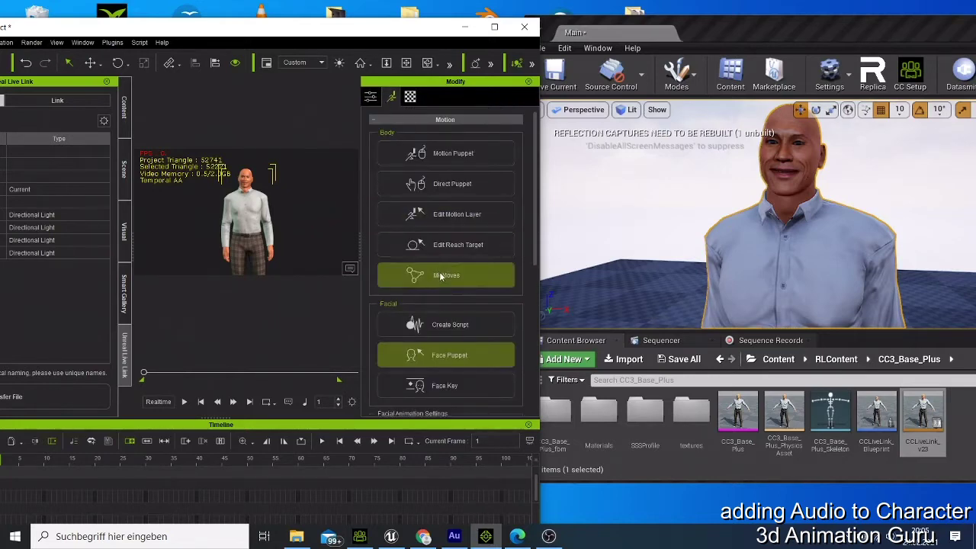
- Switch to Adobe Audition, decline opening the audio hardware preferences, and briefly play back the speech audio
click(454, 536)
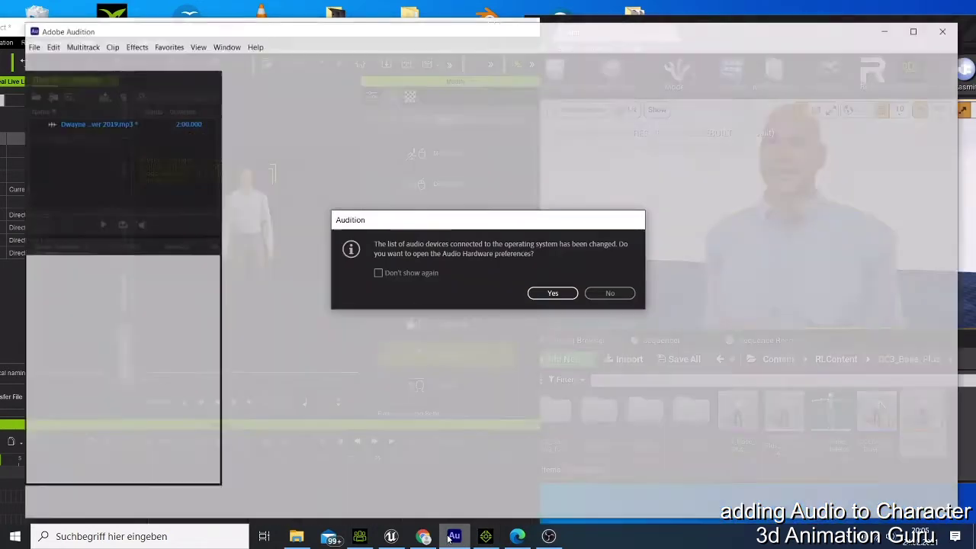
click(610, 292)
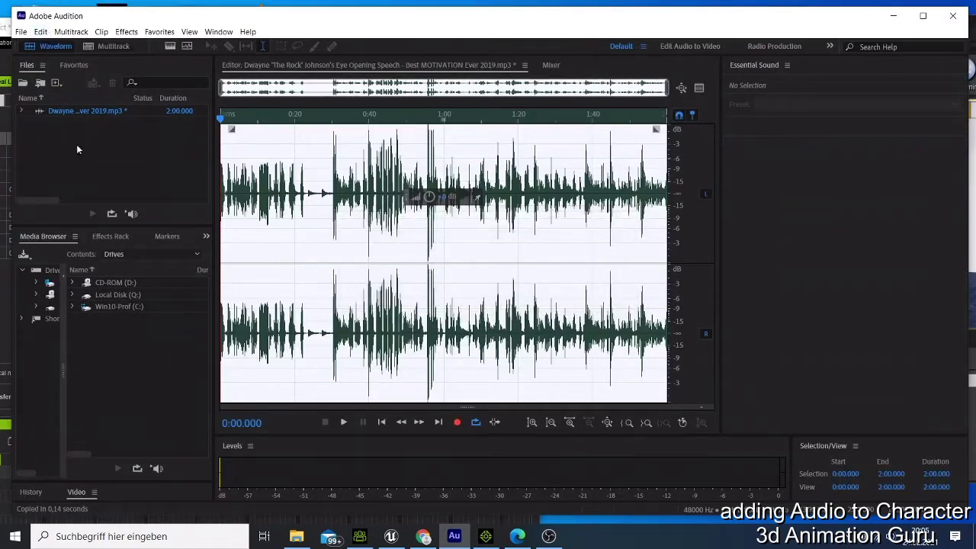
click(344, 422)
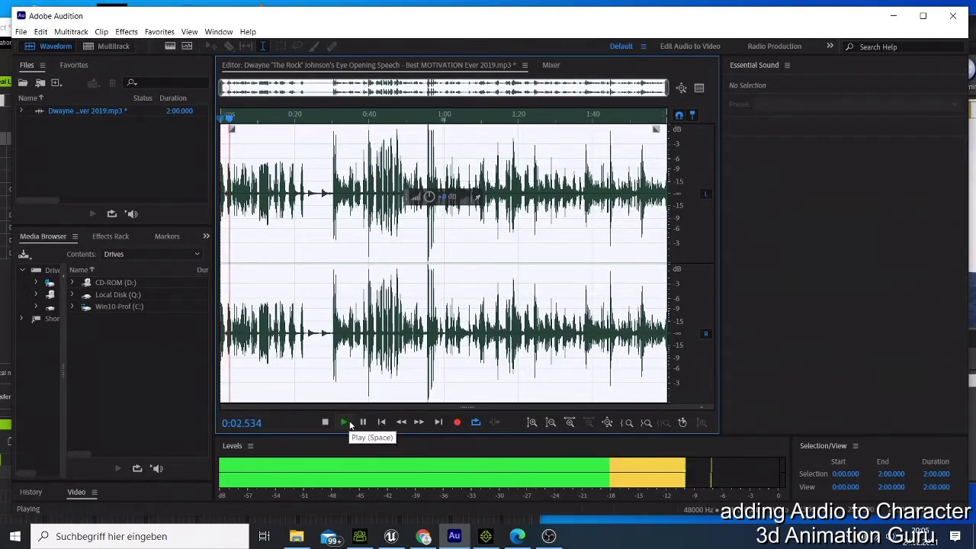
click(343, 423)
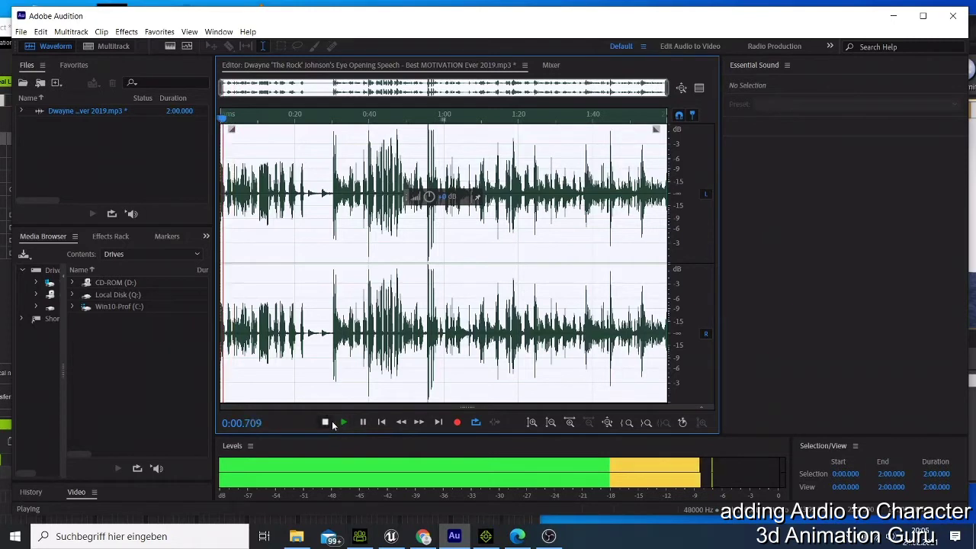
click(327, 422)
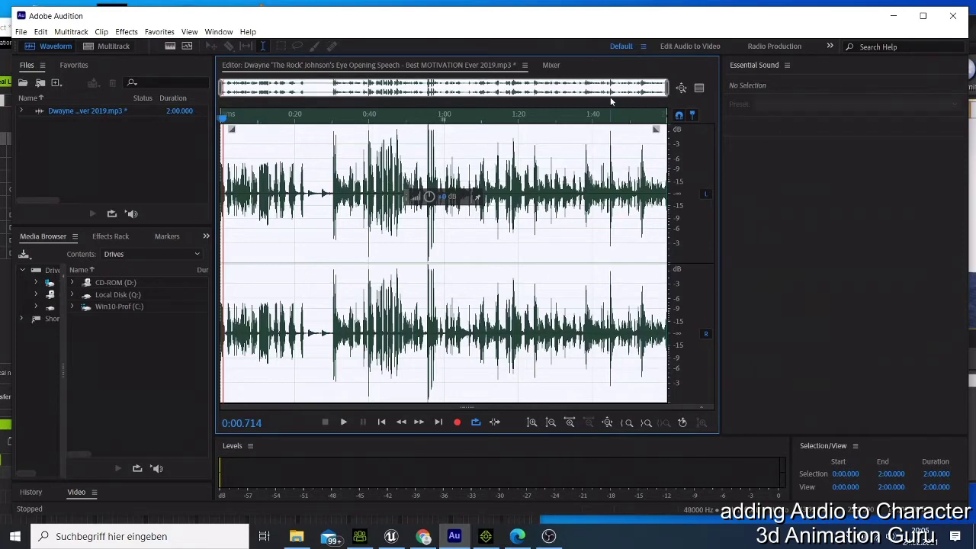
- Check the file export settings for the speech audio without exporting it
click(21, 31)
mouse_move(119, 243)
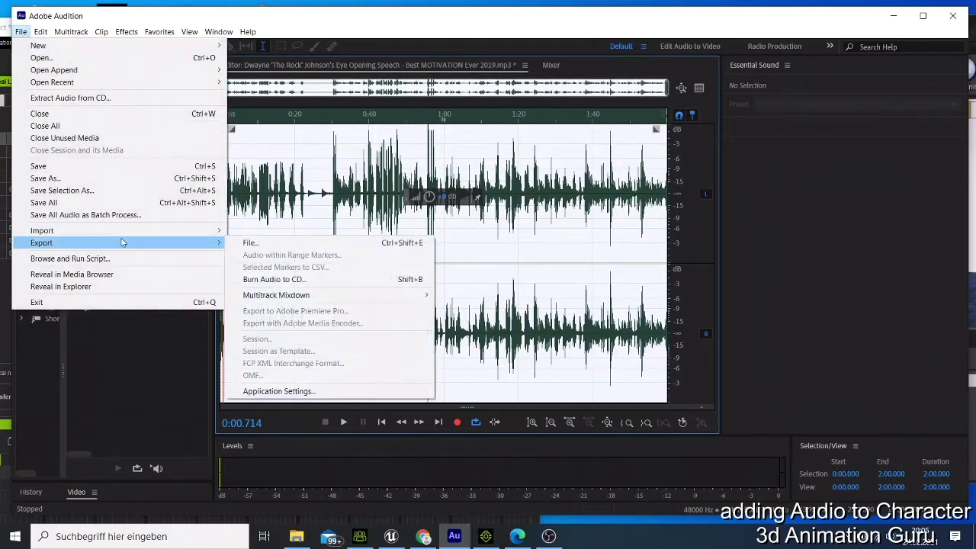
click(249, 243)
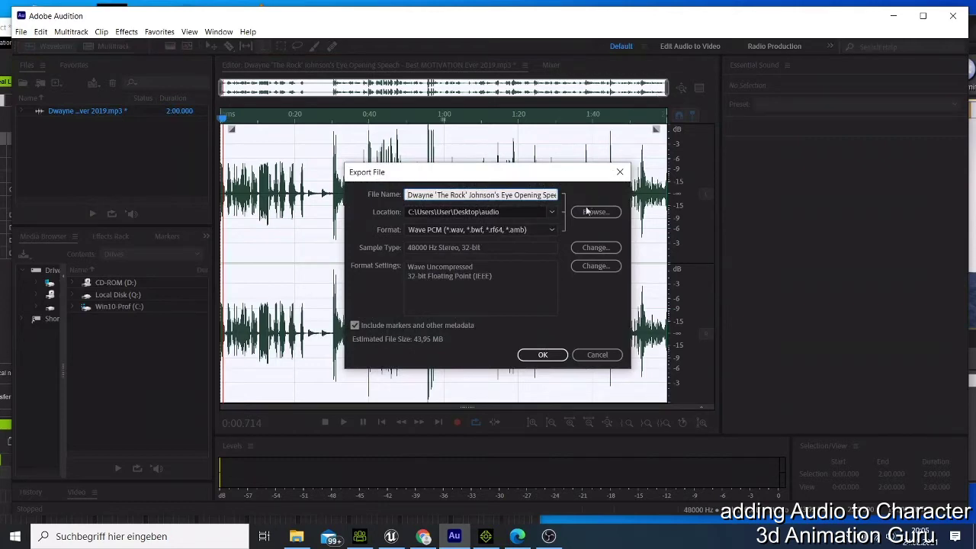
click(592, 355)
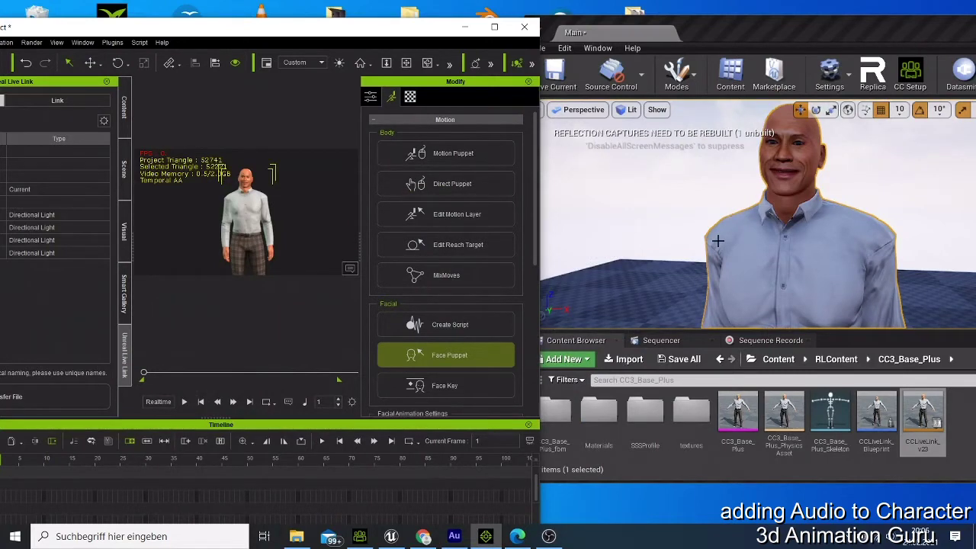
- Play the start of the animation in iClone and inspect the character's timeline tracks in the maximized window
click(184, 402)
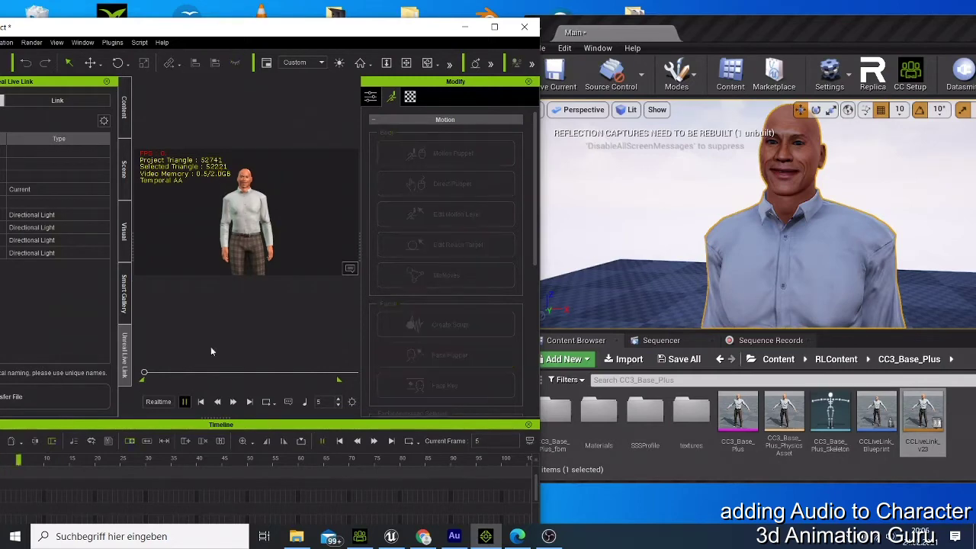
click(184, 401)
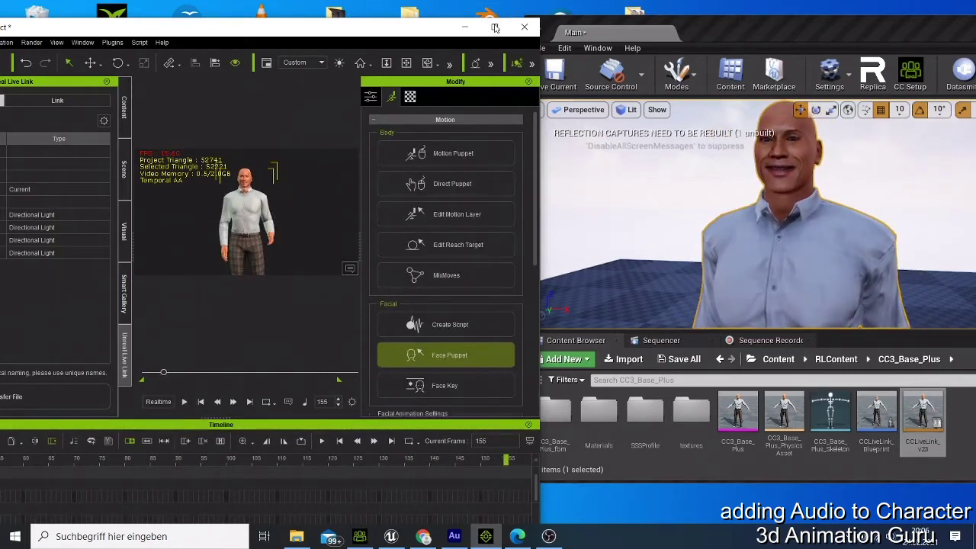
click(495, 28)
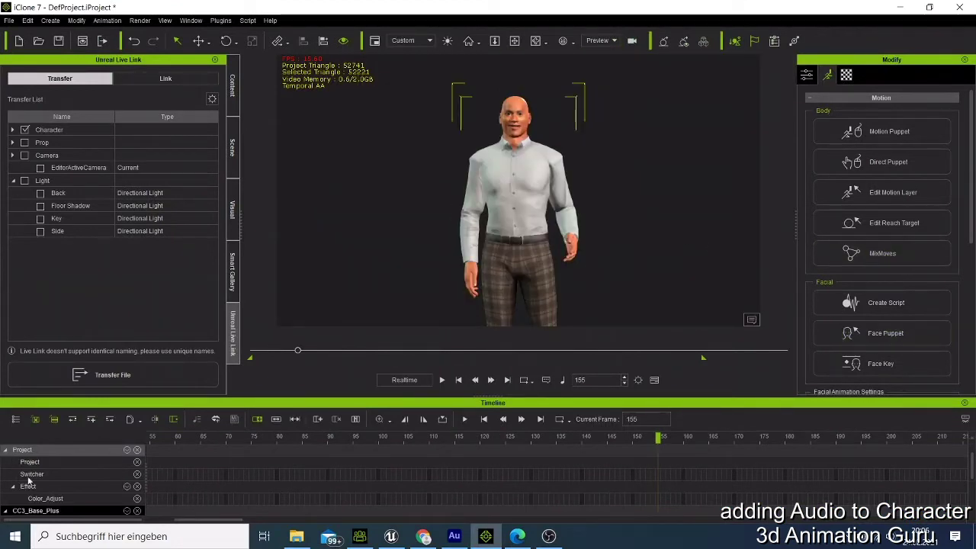
scroll(31, 480, down, 1)
scroll(61, 498, down, 1)
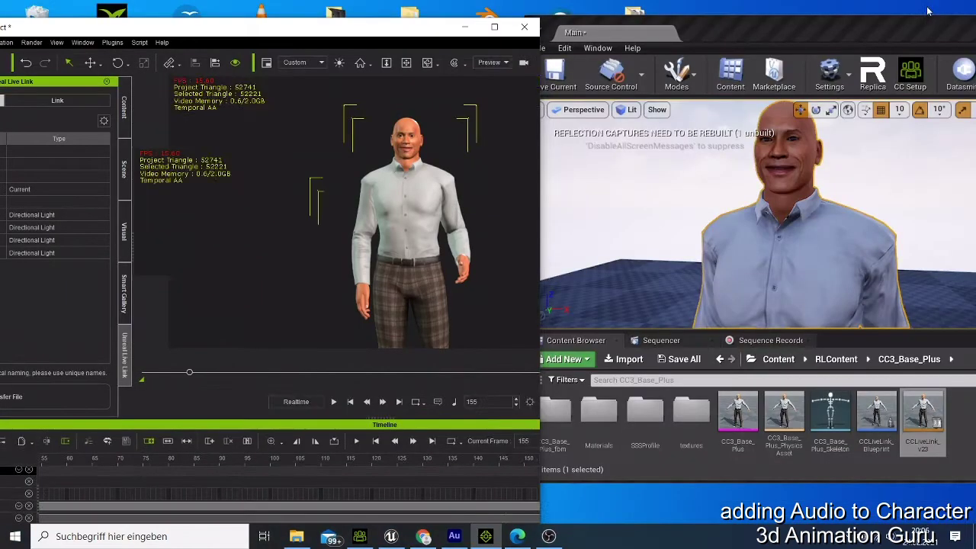
click(928, 7)
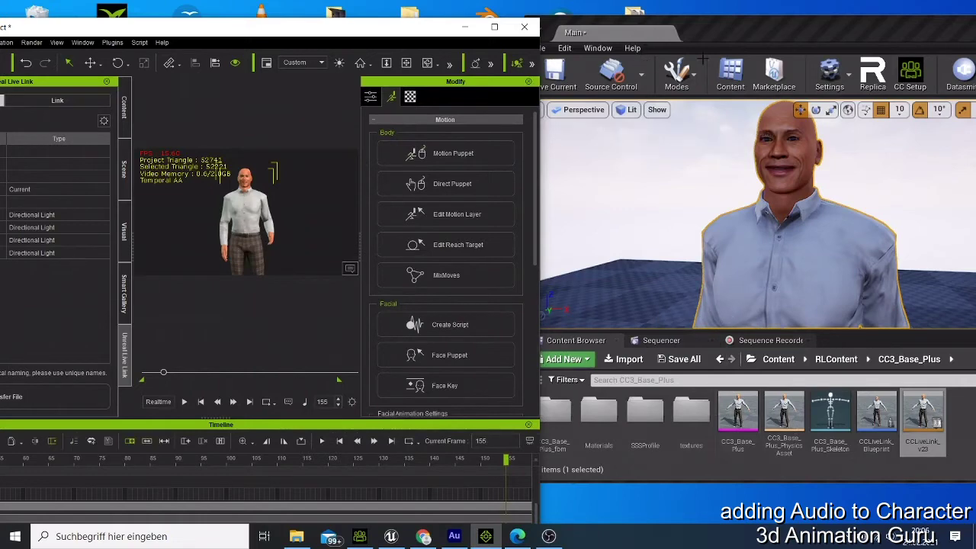
- Switch to Unreal Editor and bring up the Sequence Recorder with the character in view
click(766, 31)
click(598, 48)
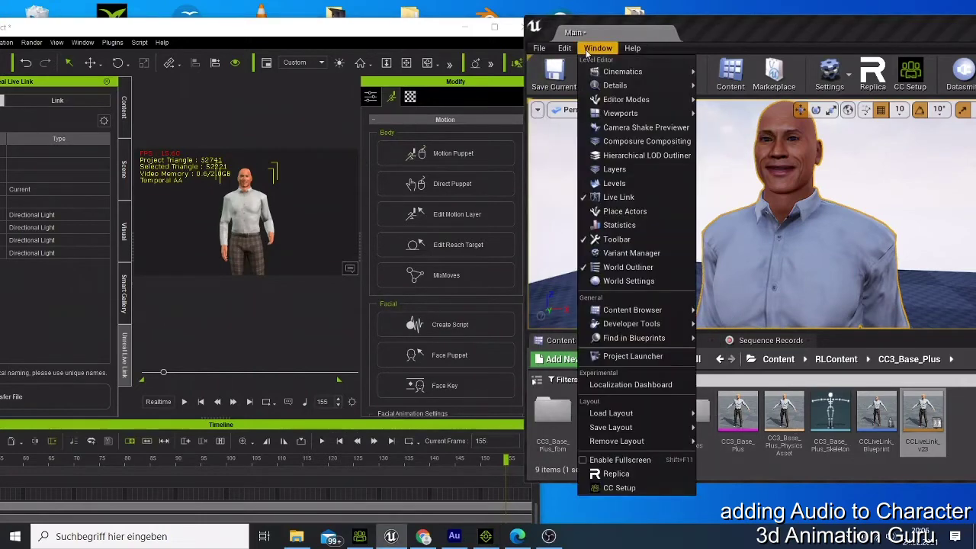
mouse_move(621, 72)
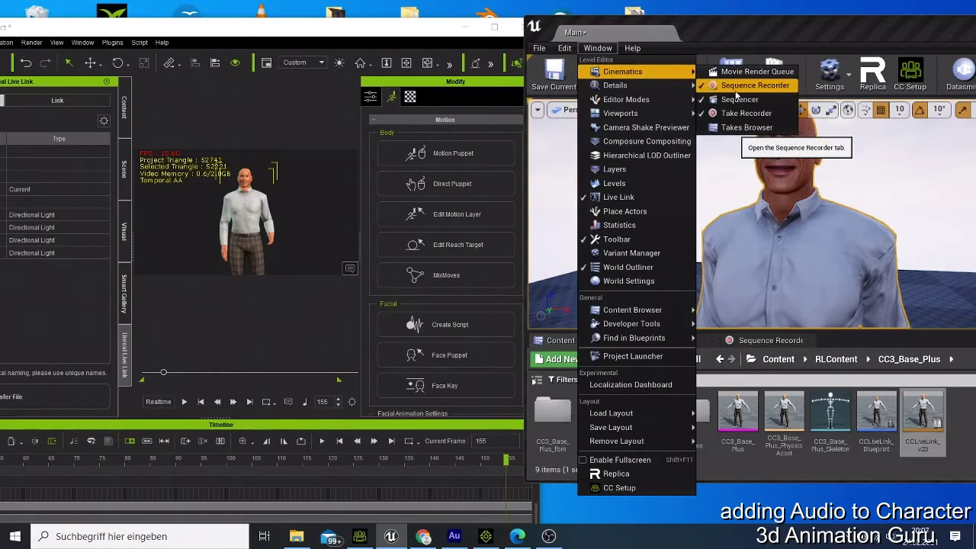
click(753, 33)
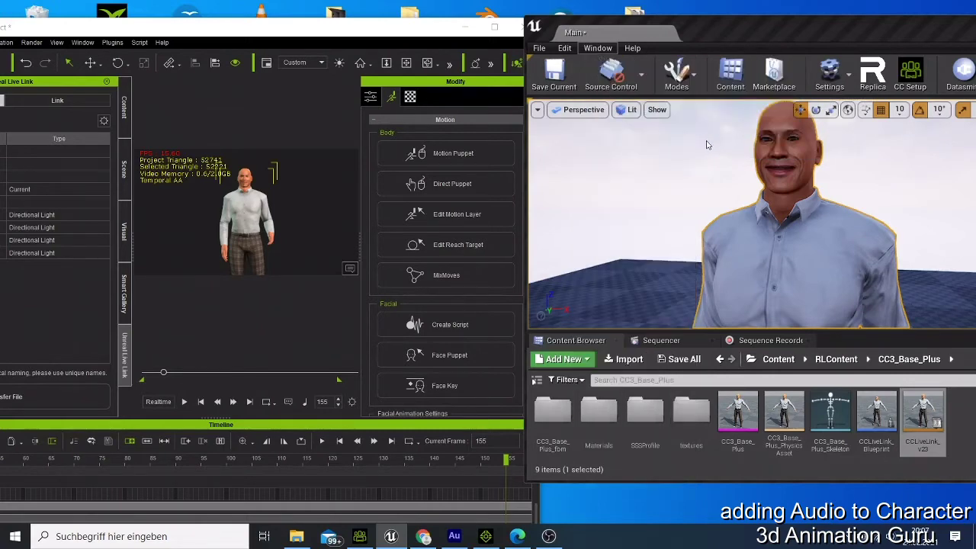
click(767, 341)
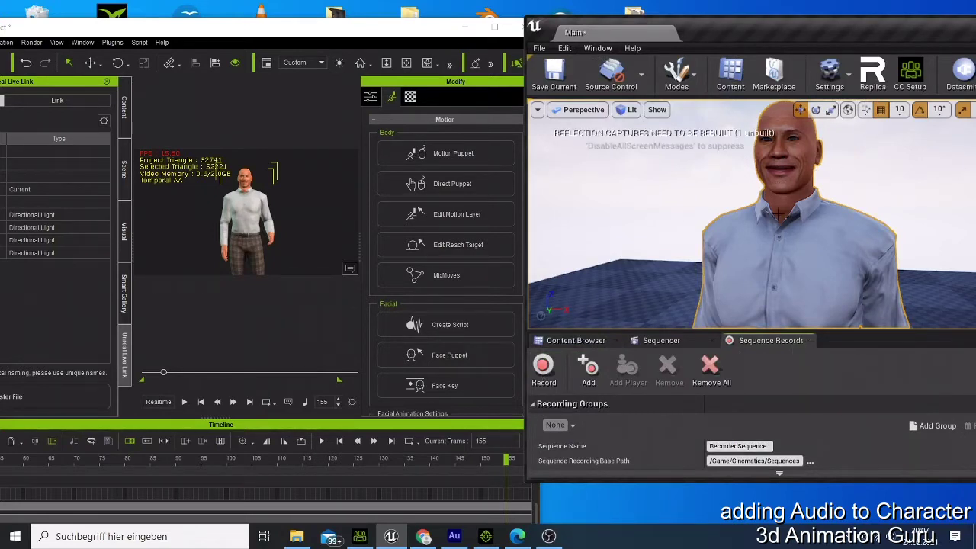
scroll(778, 216, down, 5)
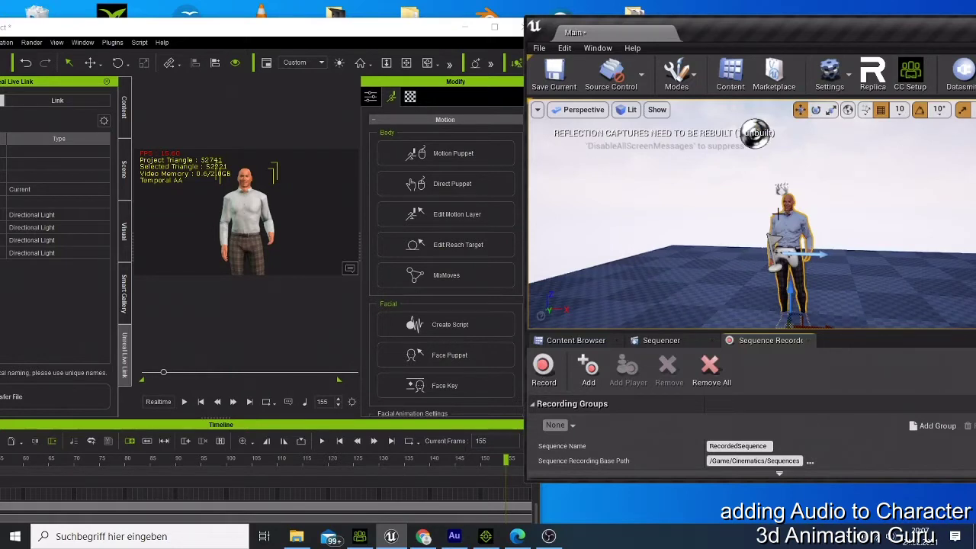
scroll(778, 216, up, 5)
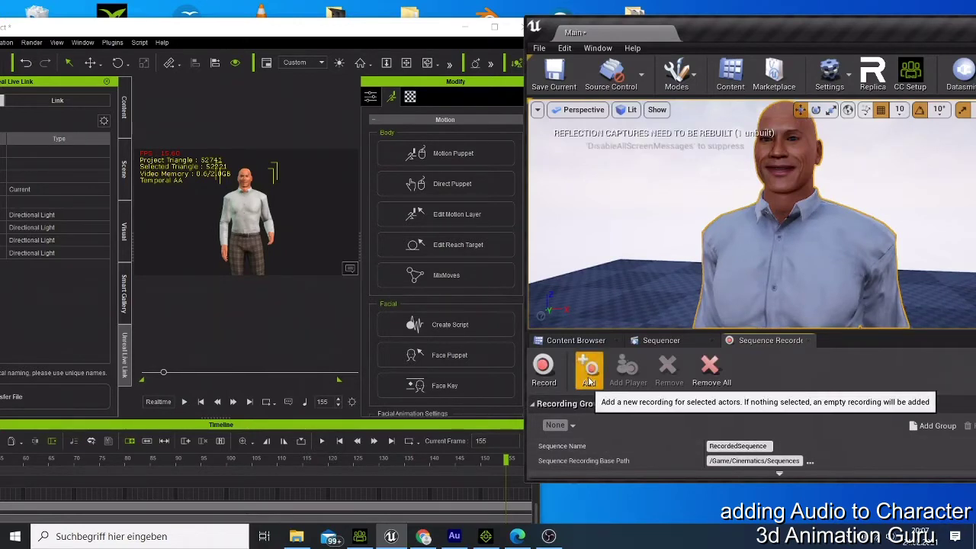
- Record the character in Sequence Recorder while iClone plays the animation from its first frame, and stop the recording at the end
click(199, 402)
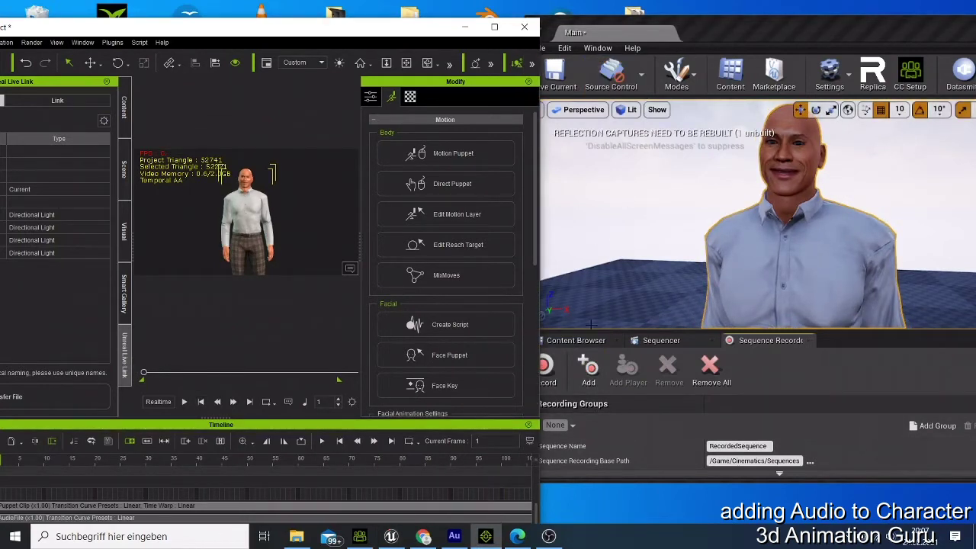
click(543, 385)
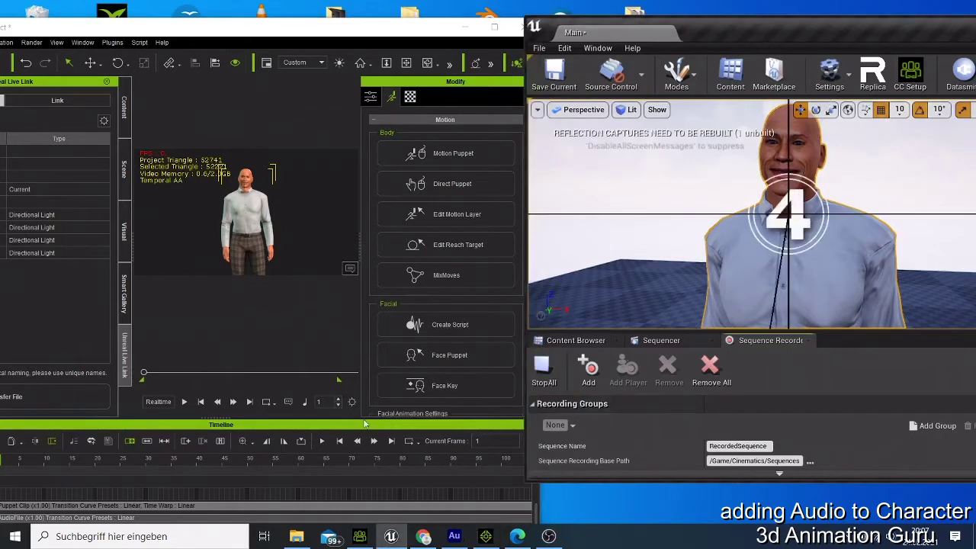
click(189, 400)
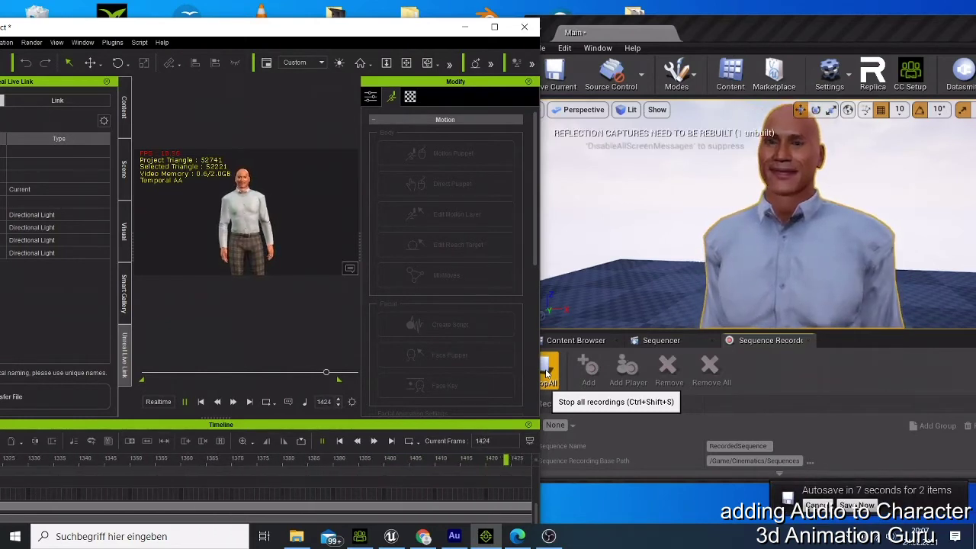
click(546, 372)
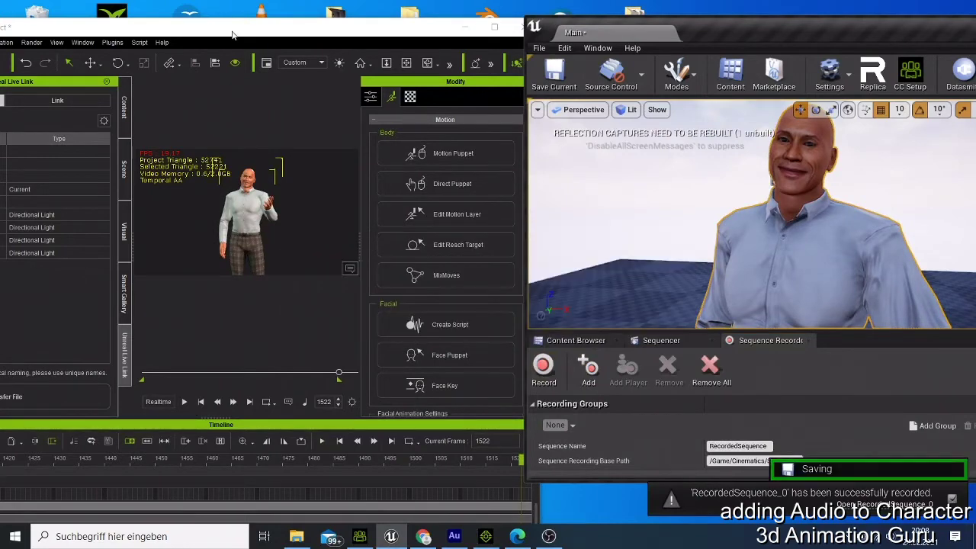
- Move the iClone window to reach its Unreal Live Link settings and deactivate the link
drag(227, 35, 314, 26)
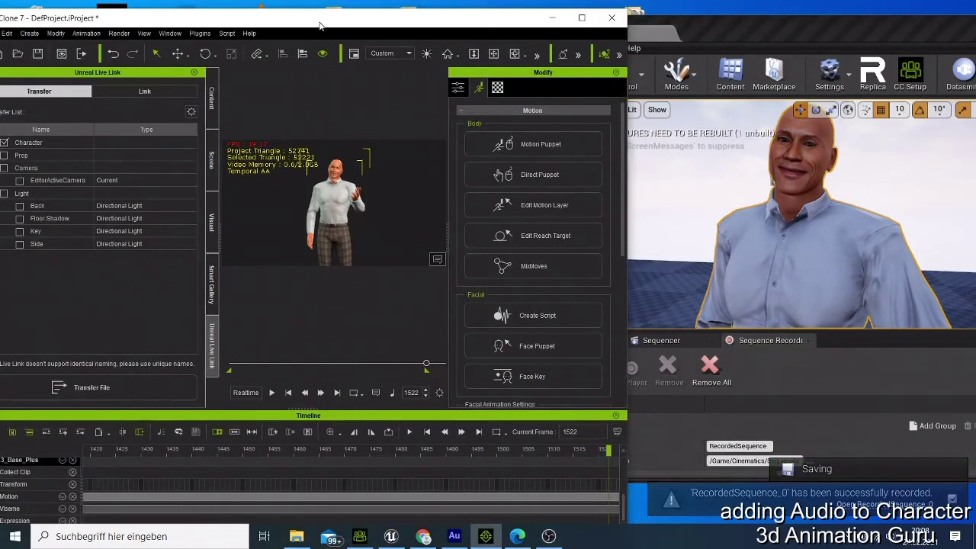
click(137, 94)
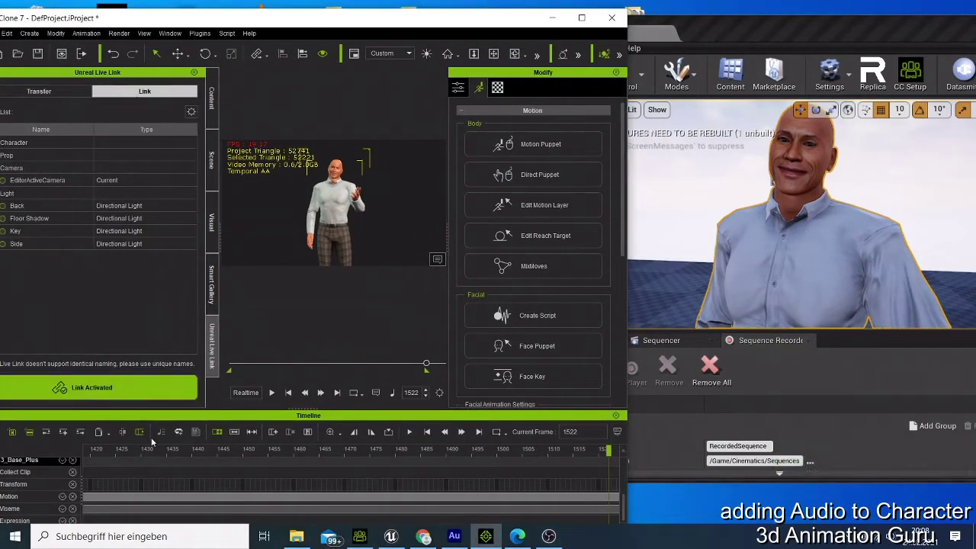
click(86, 392)
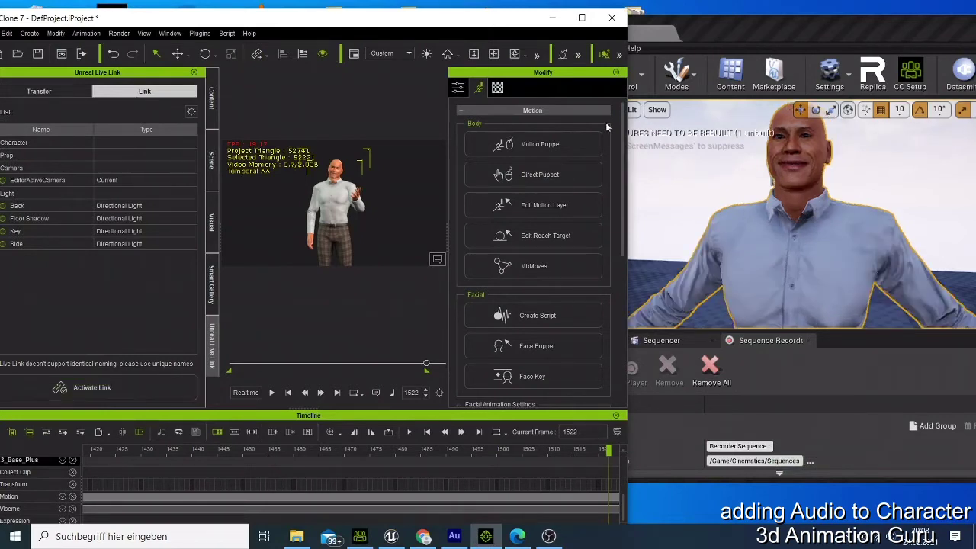
- Minimize iClone and maximize the Unreal Editor window
click(552, 17)
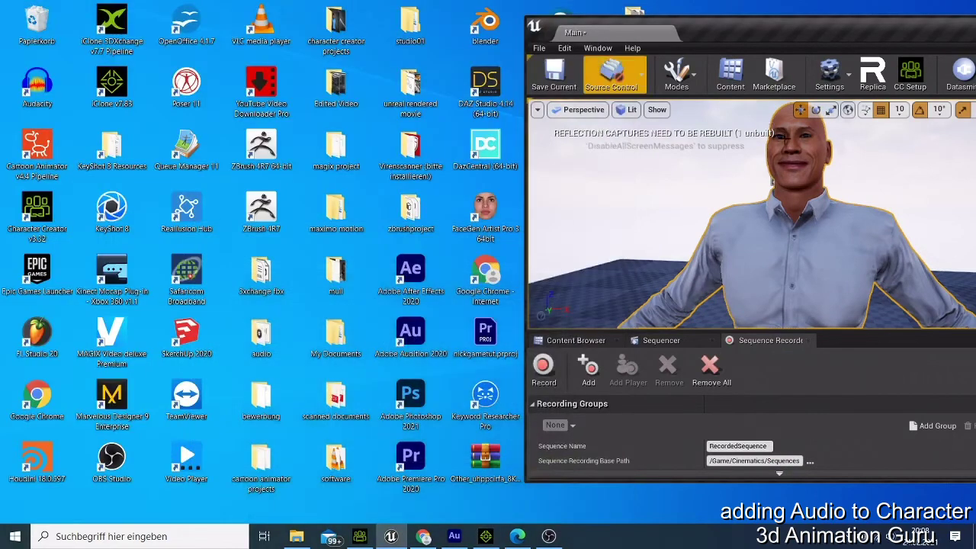
drag(744, 21, 427, 1)
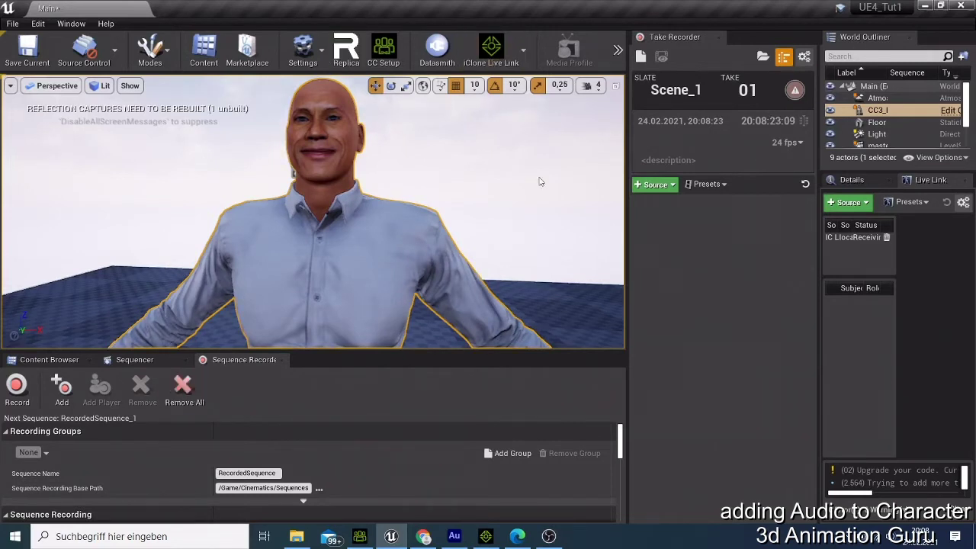
- Close the Sequence Recorder and Take Recorder panels, keeping the Sequencer open
click(138, 360)
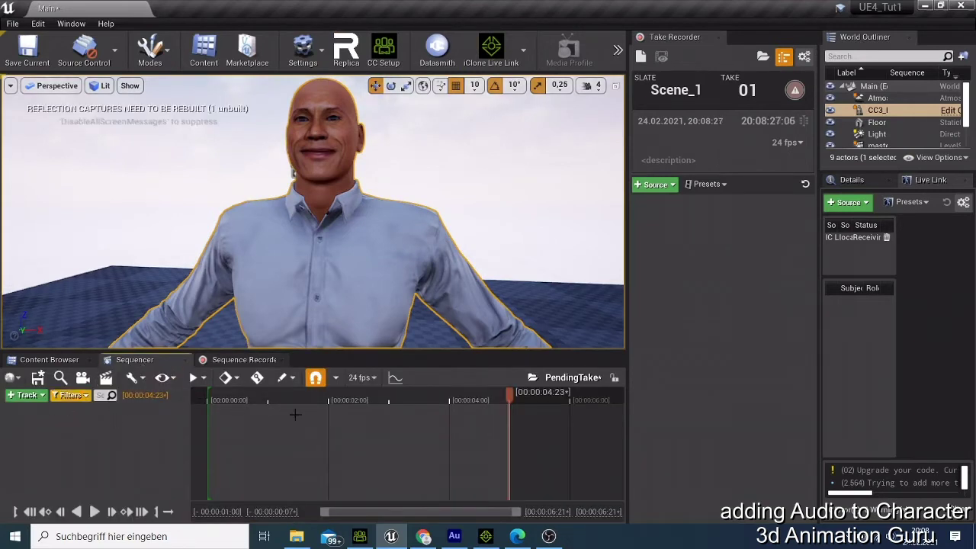
click(27, 395)
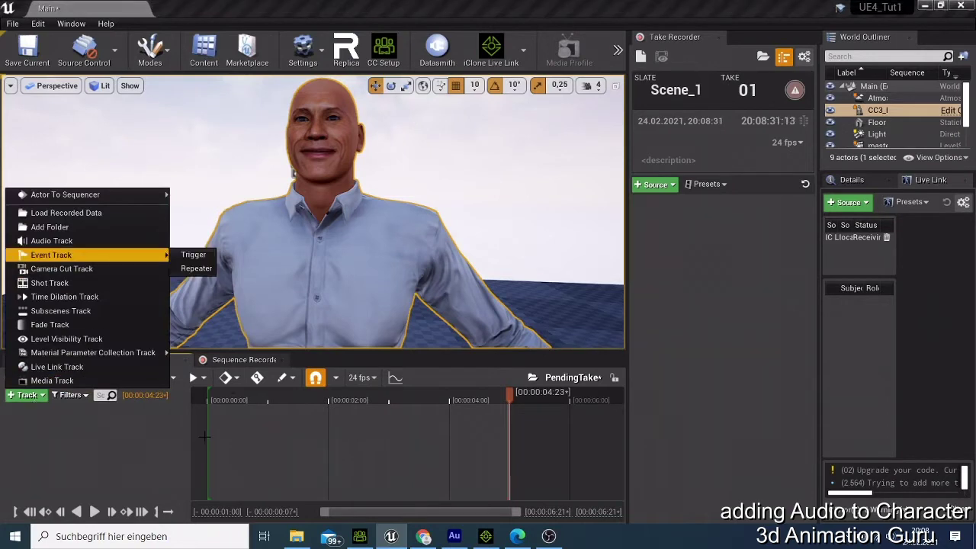
click(284, 361)
click(282, 360)
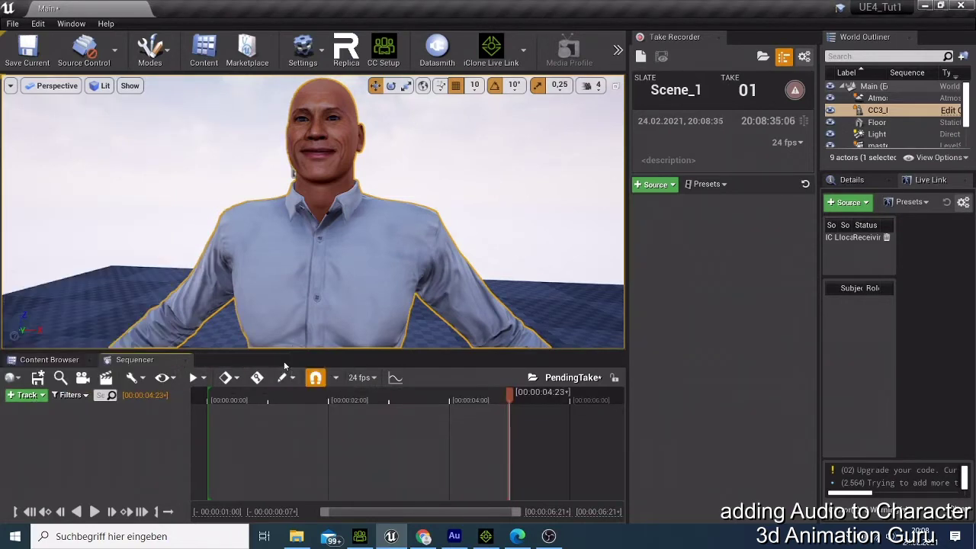
click(720, 37)
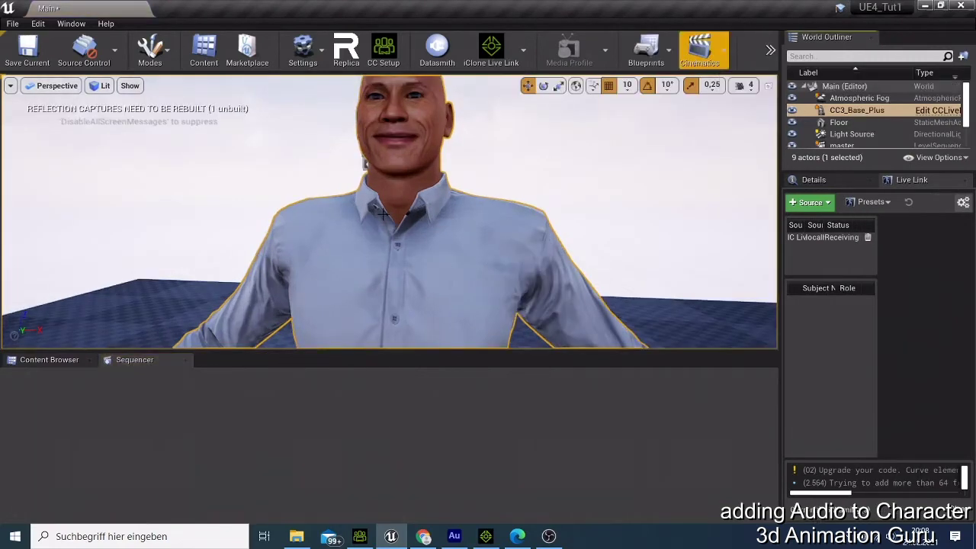
- Delete the CC3_Base_Plus character from the level
scroll(383, 218, down, 5)
right_click(392, 254)
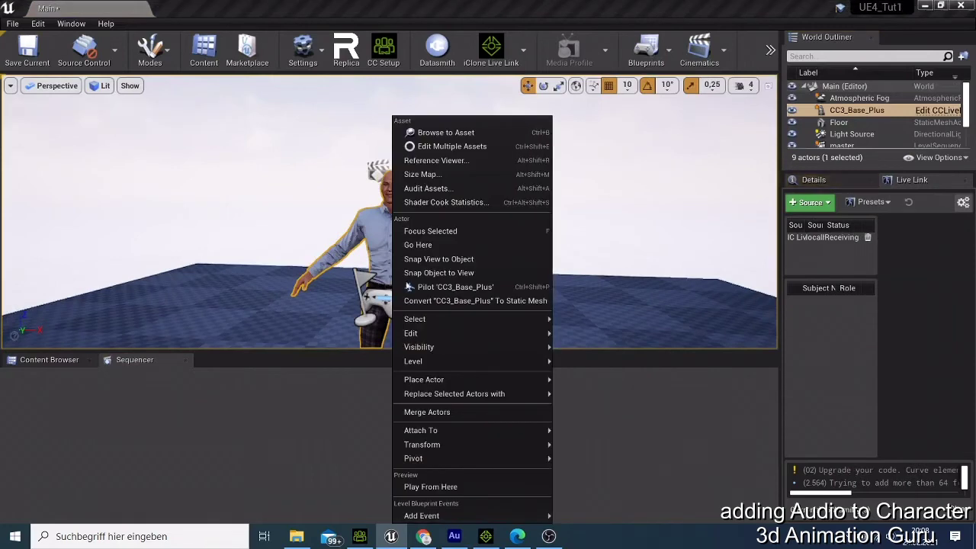
mouse_move(497, 341)
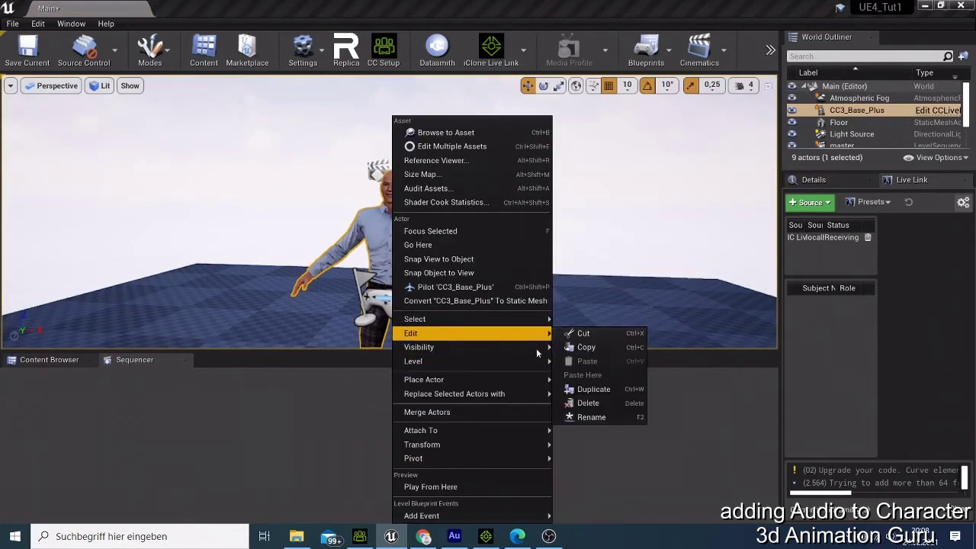
click(579, 398)
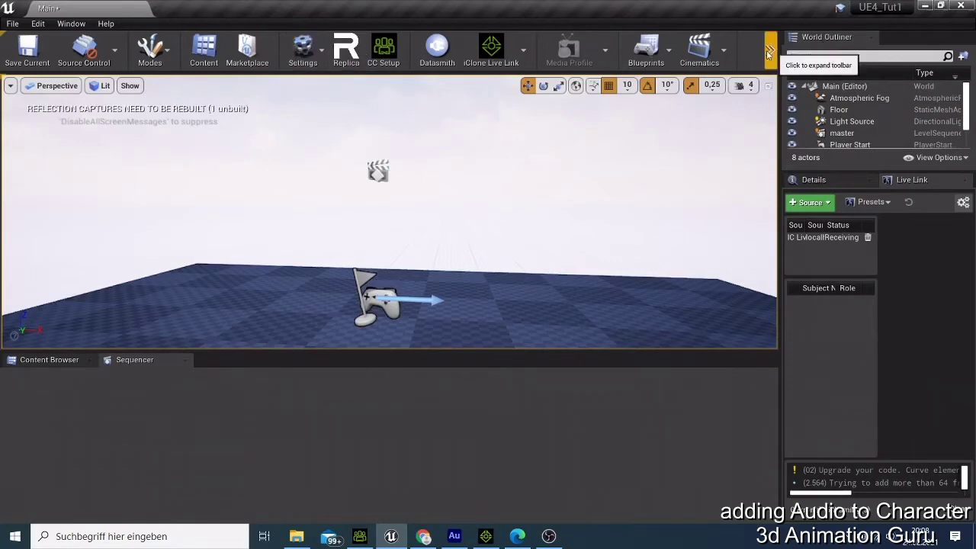
click(723, 53)
click(713, 86)
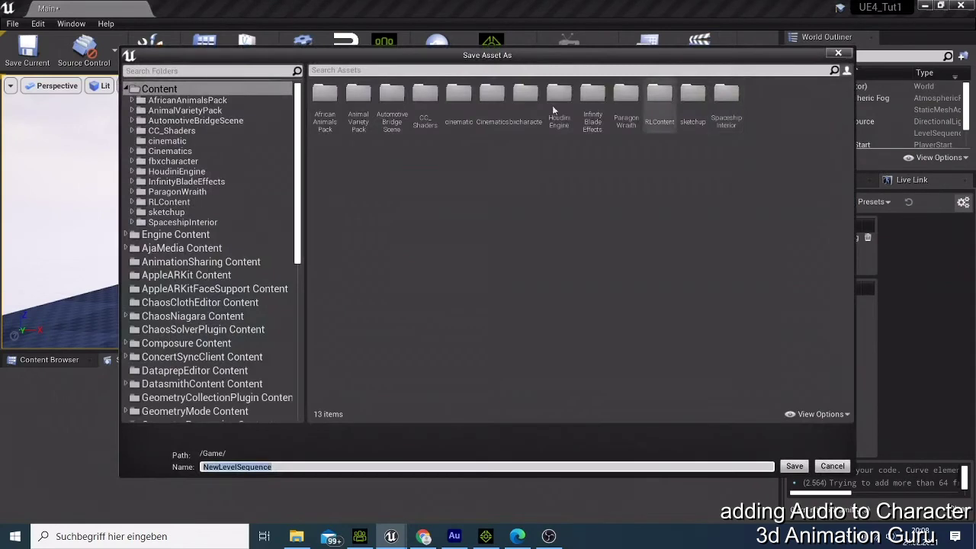
double_click(469, 107)
click(327, 103)
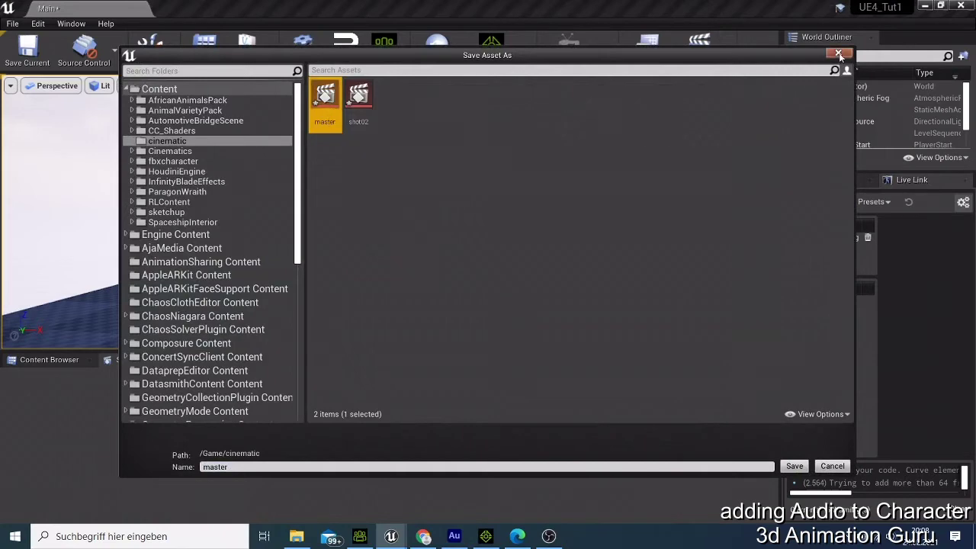
click(838, 55)
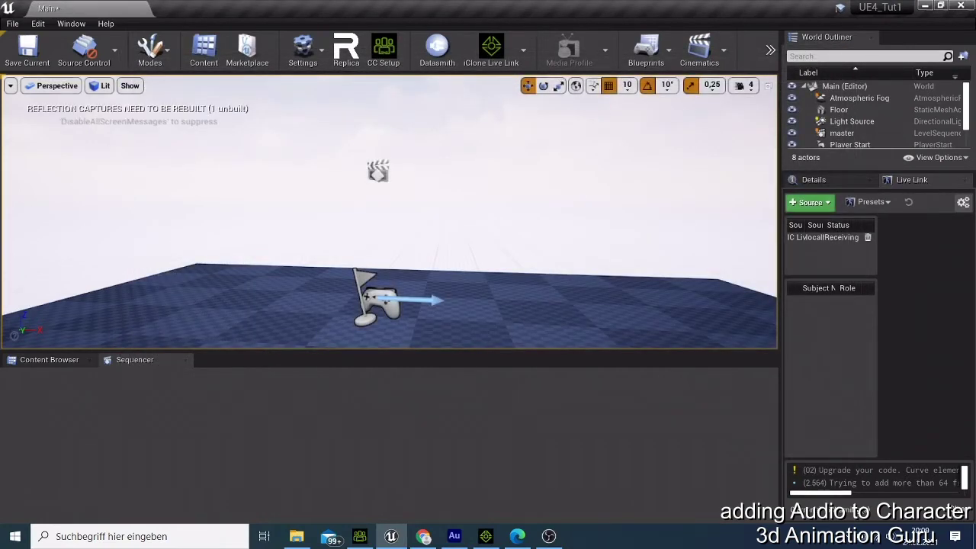
- Try to save a new level sequence in the cinematic folder, replacing the existing sequence named master
click(727, 53)
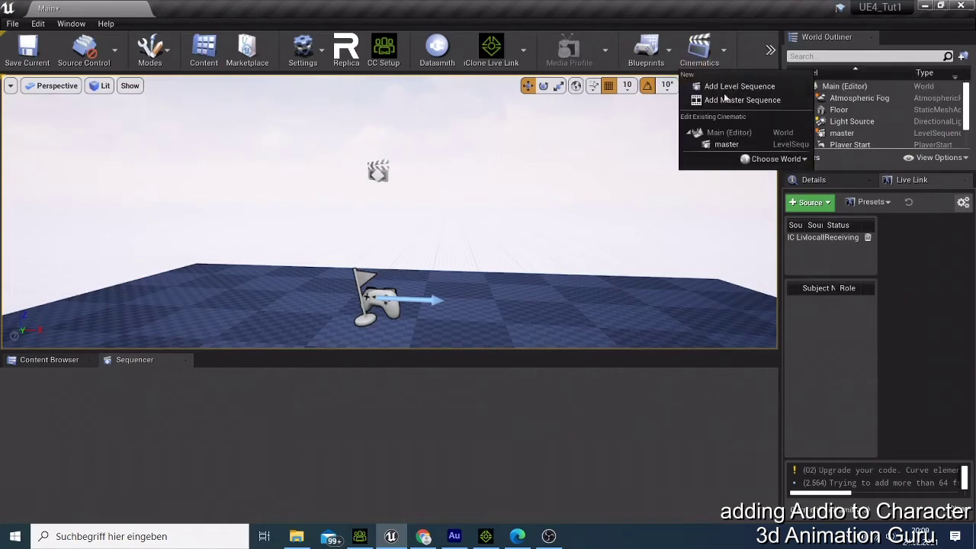
click(721, 85)
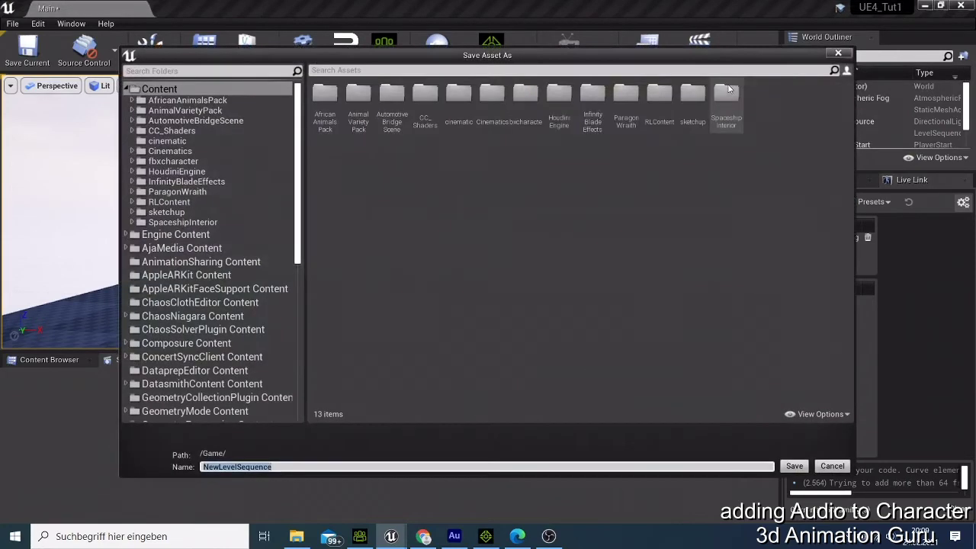
double_click(468, 100)
click(326, 109)
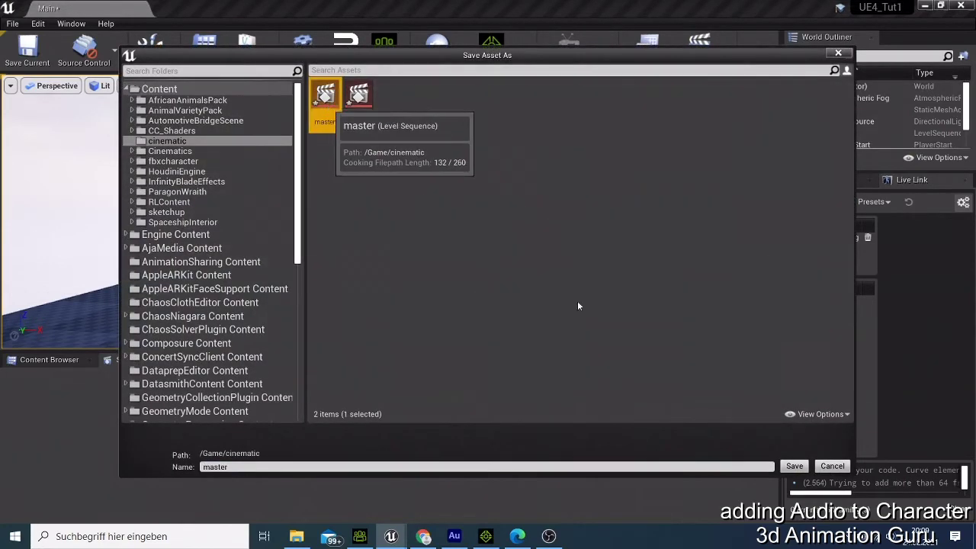
click(793, 466)
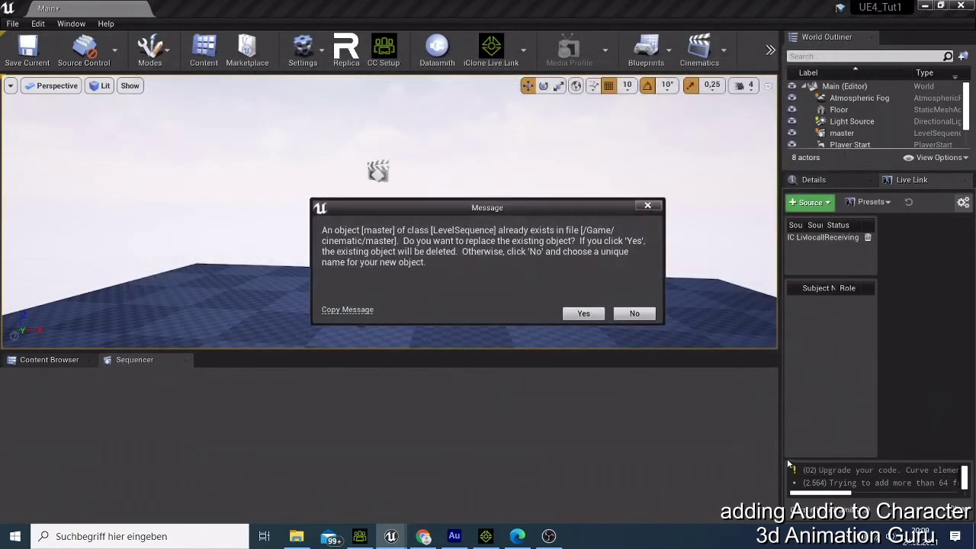
click(586, 313)
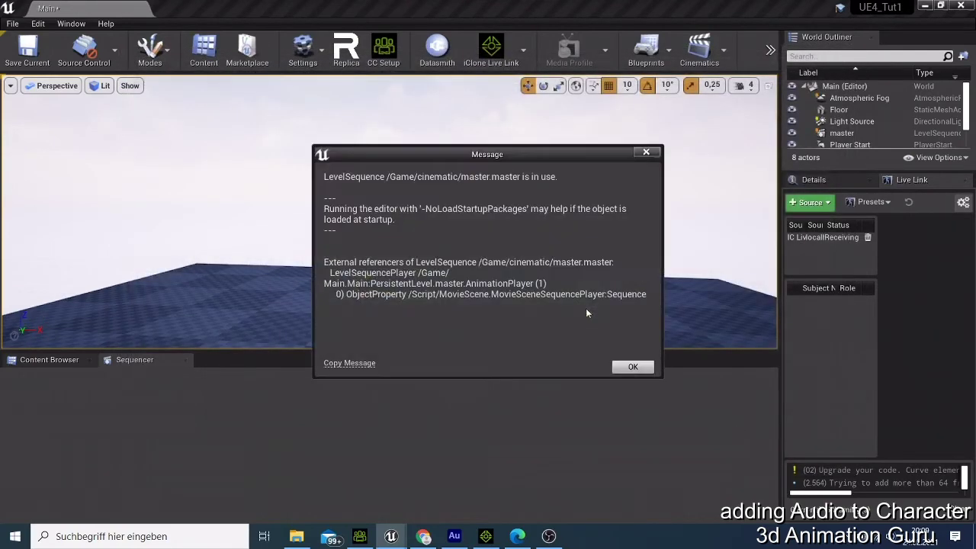
click(623, 365)
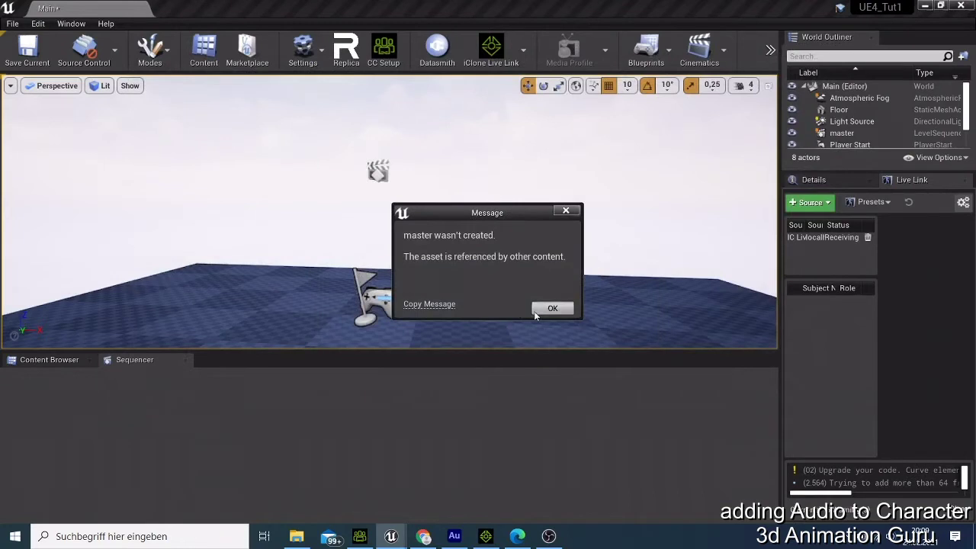
click(534, 311)
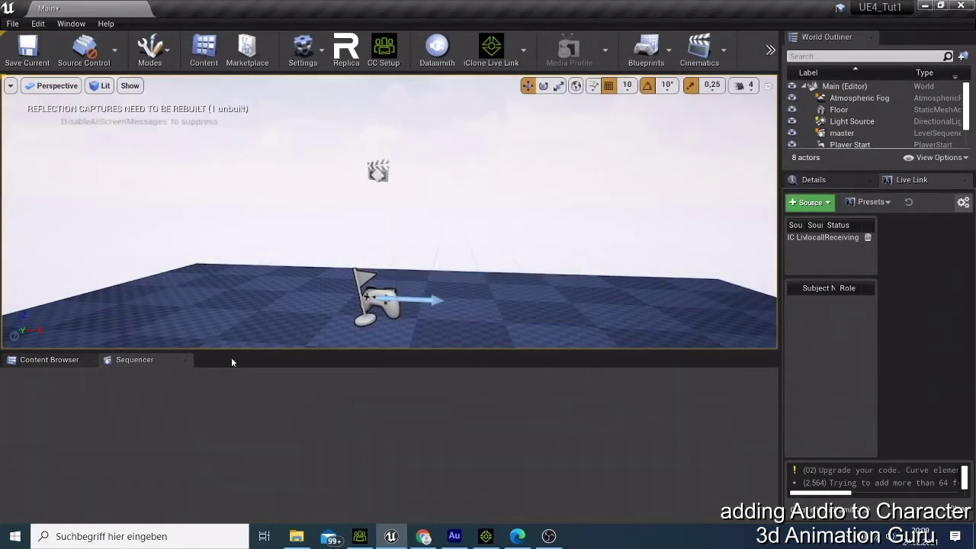
- Create a new level sequence named master1 in the cinematic folder
click(726, 55)
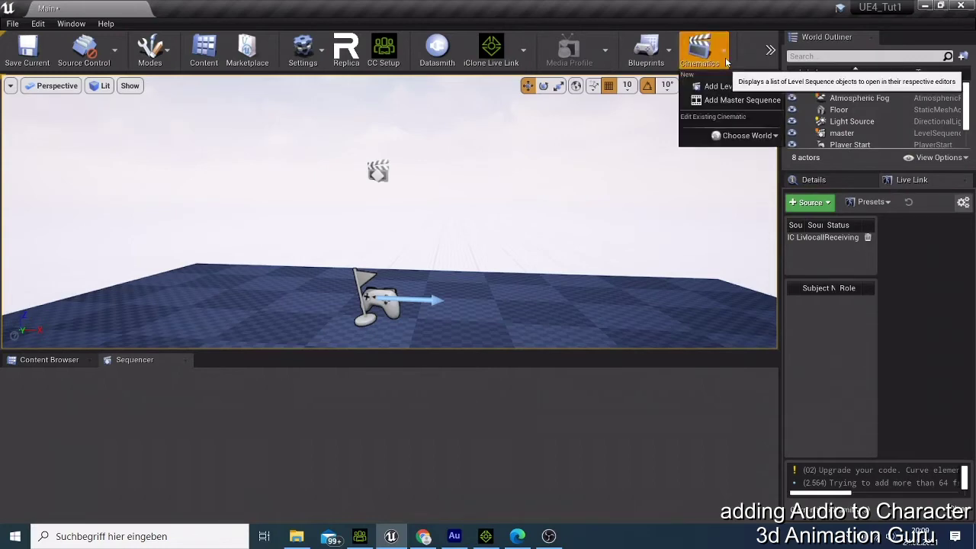
click(728, 88)
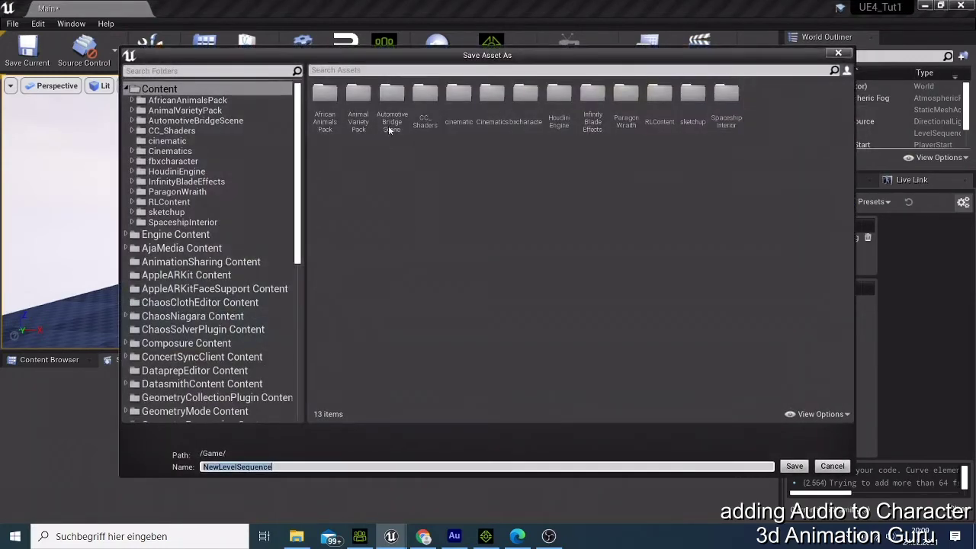
double_click(447, 97)
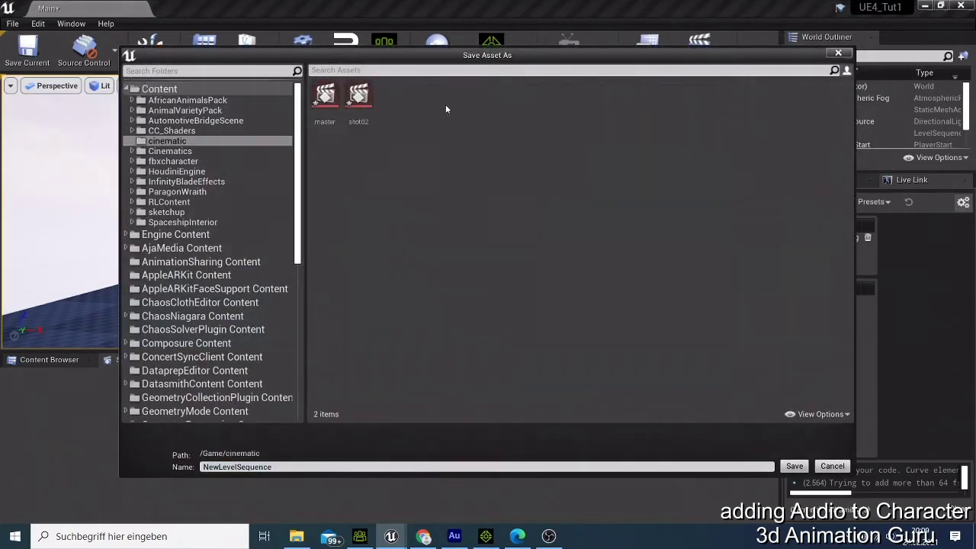
click(325, 97)
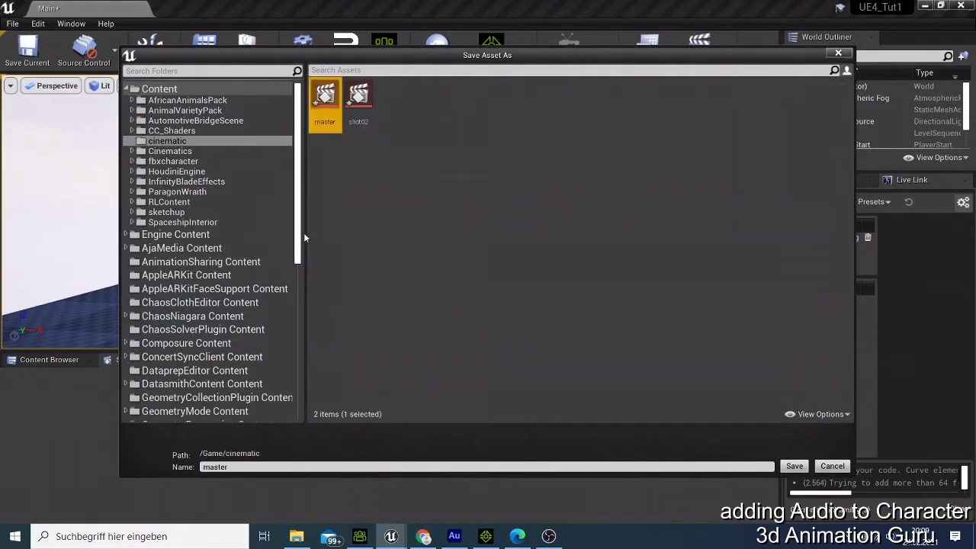
click(240, 467)
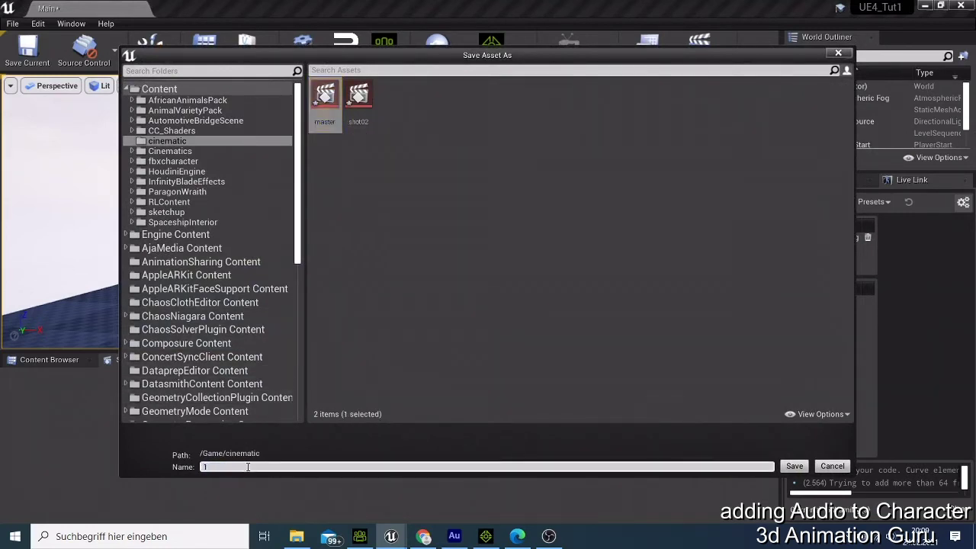
key(BackSpace)
text(master)
click(794, 467)
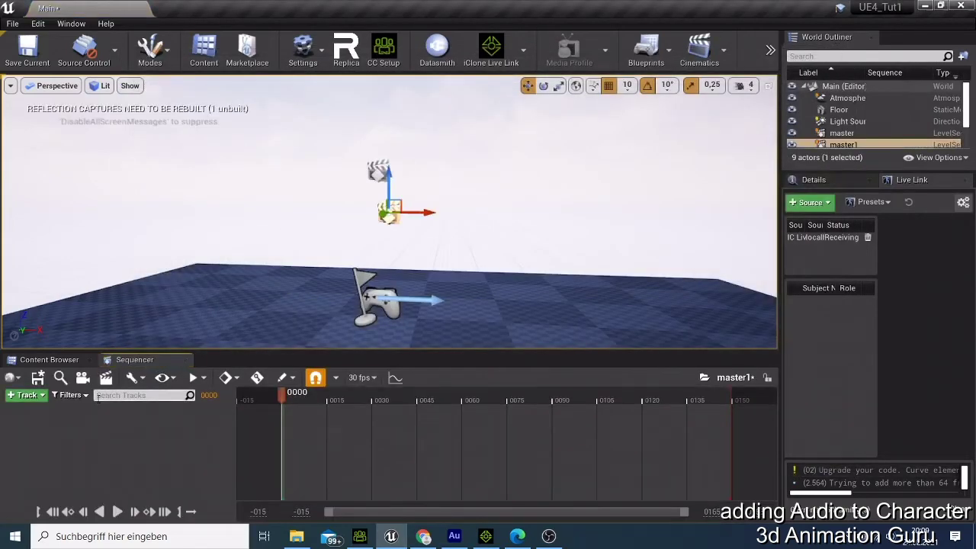
- Look through the level sequences stored in the project's cinematic content folder
click(51, 359)
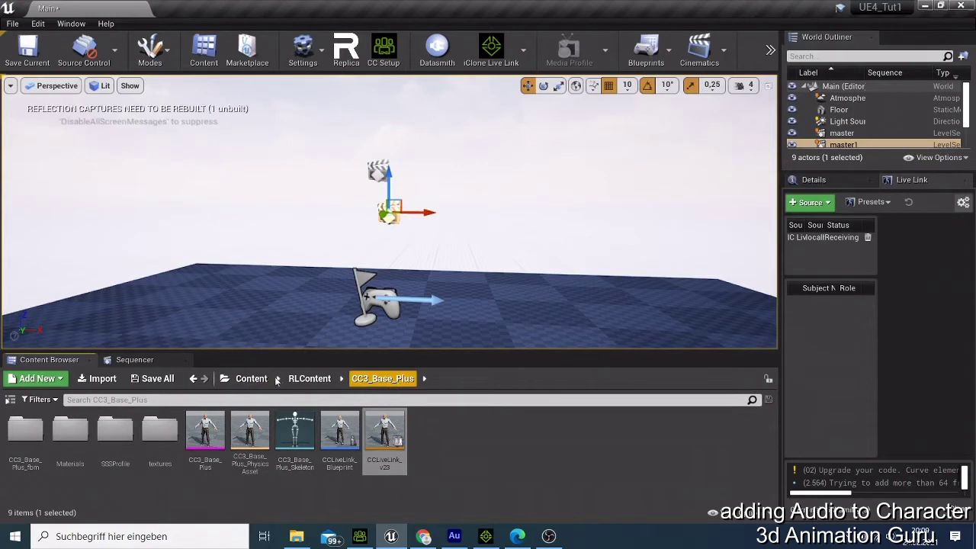
click(248, 382)
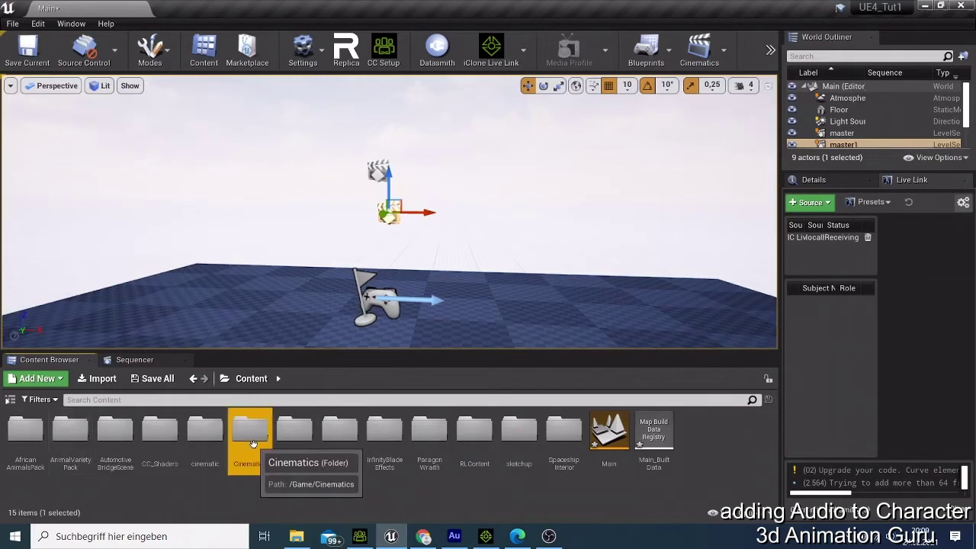
double_click(204, 433)
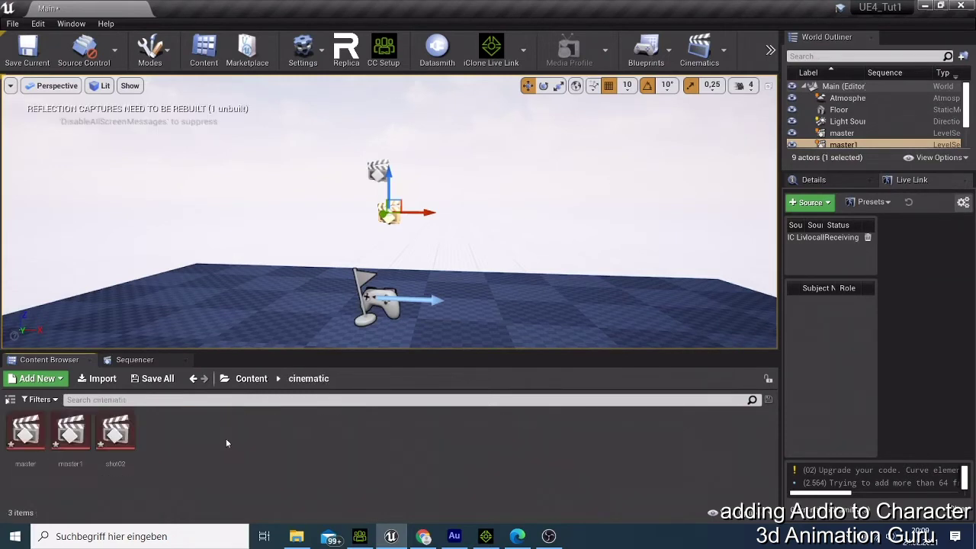
click(70, 434)
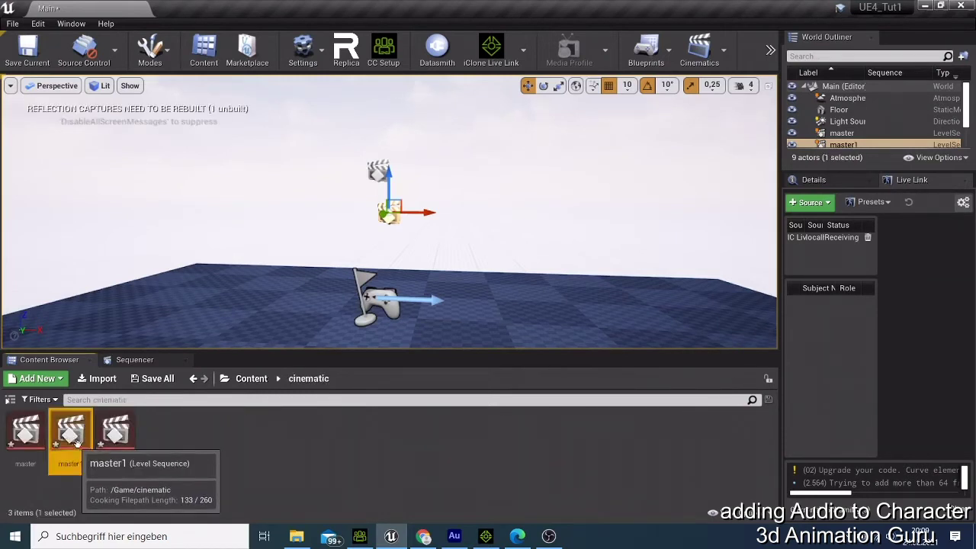
click(115, 435)
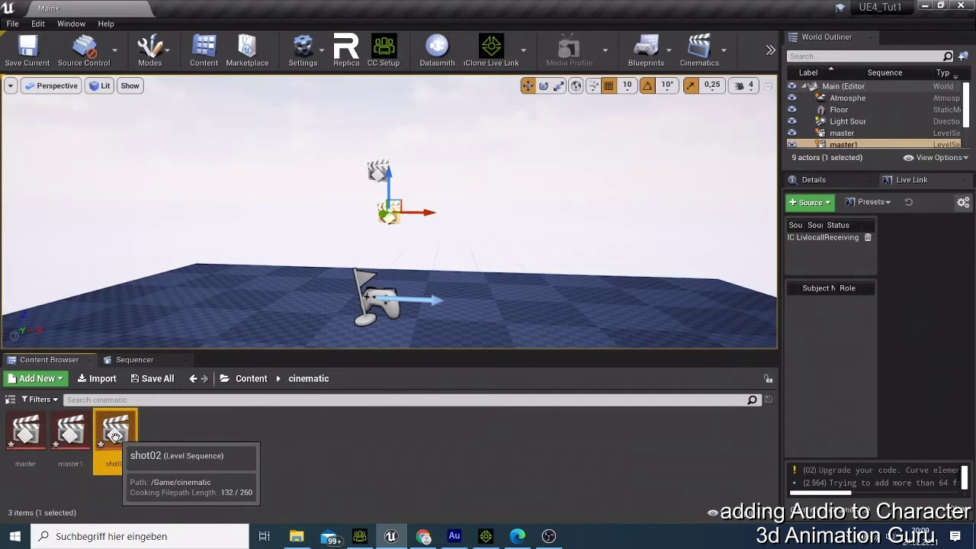
right_click(115, 436)
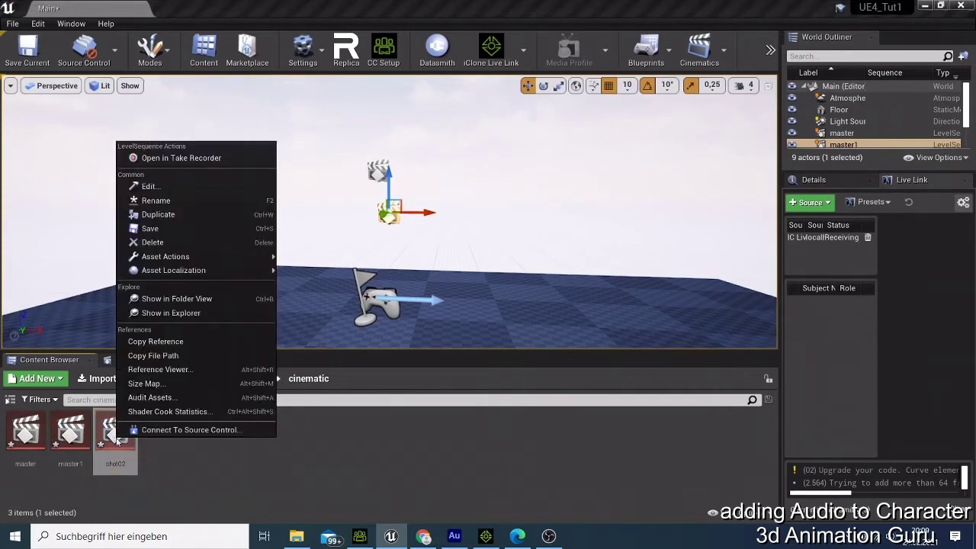
click(206, 478)
- Extend the master1 sequence's view range end to frame 500 and set its playback end time at frame 494
click(136, 360)
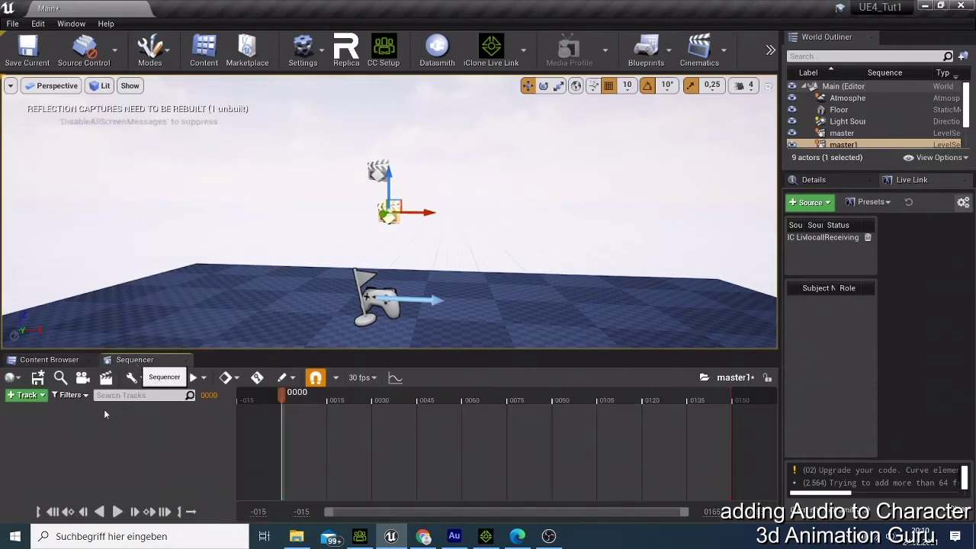
click(717, 513)
text(500)
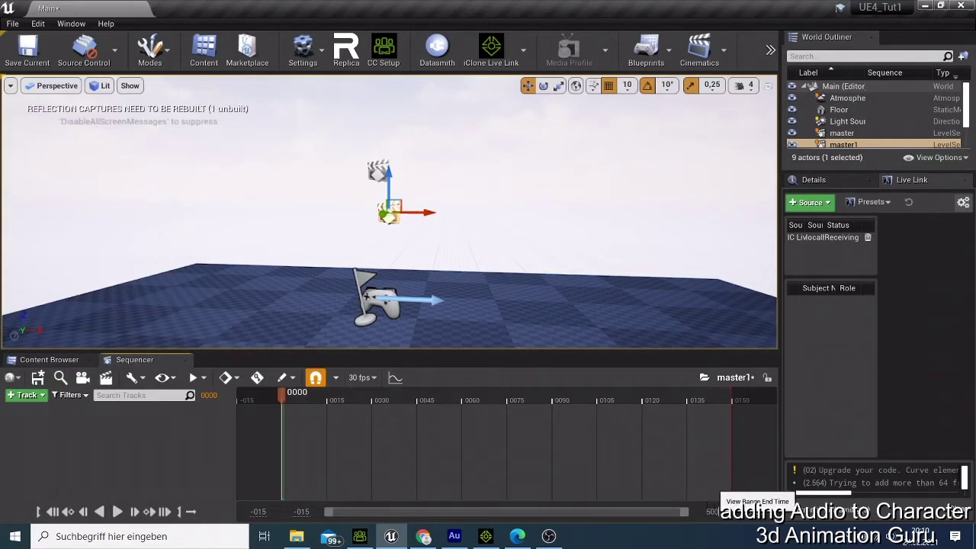
key(Return)
drag(409, 396, 778, 399)
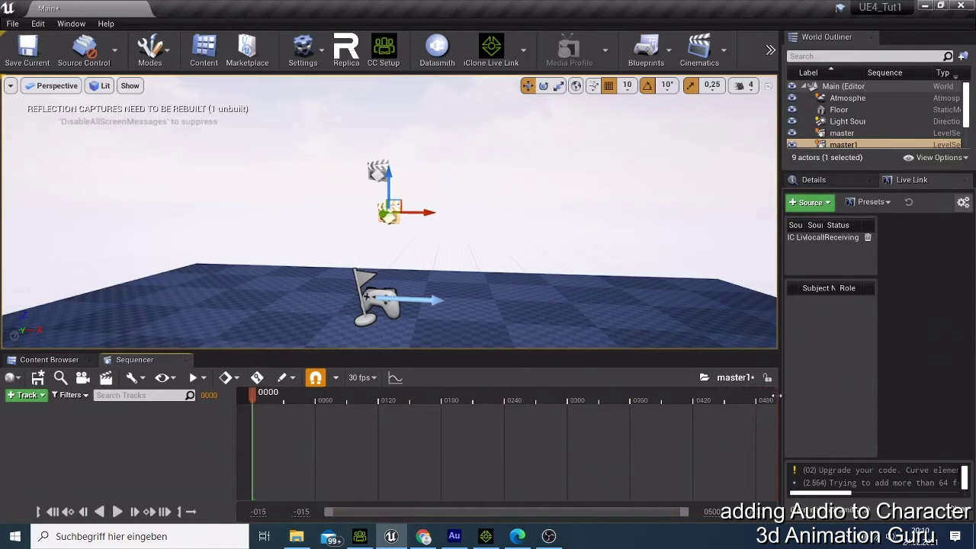
right_click(772, 396)
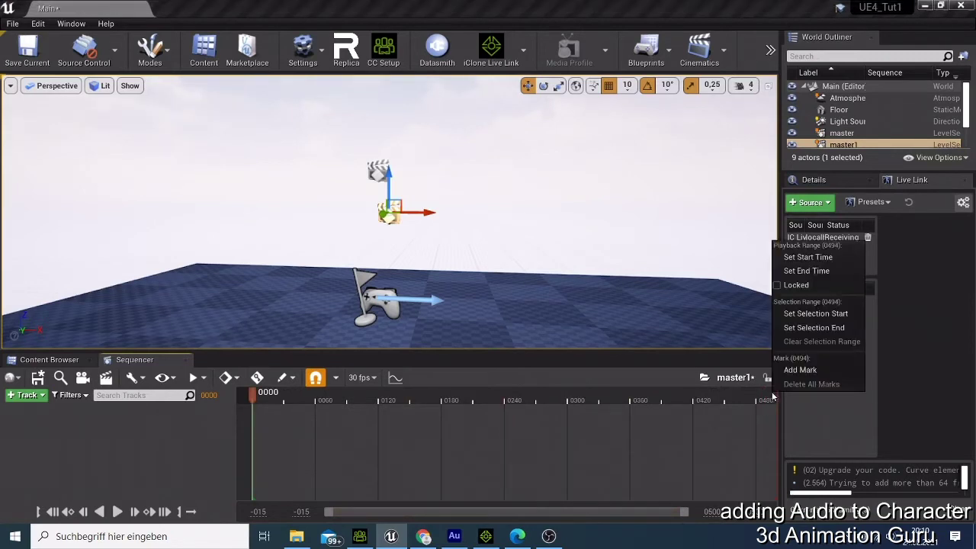
click(825, 271)
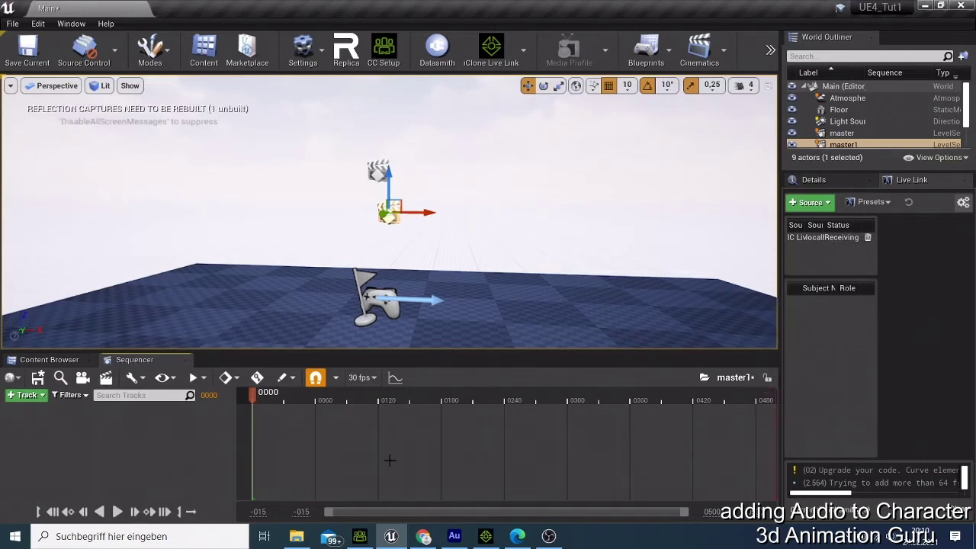
- Add a shot track to master1 and insert the existing shot02 sequence at frame 0
click(23, 397)
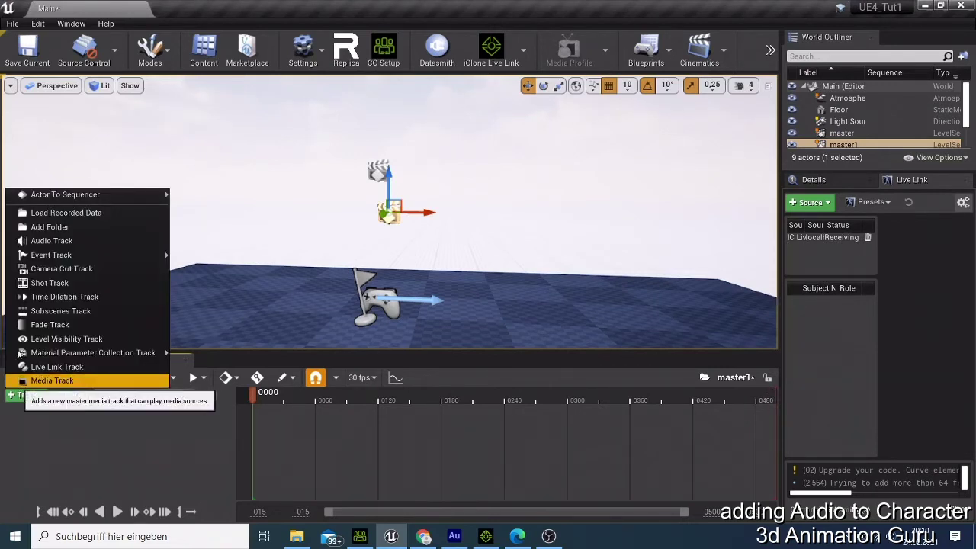
click(43, 281)
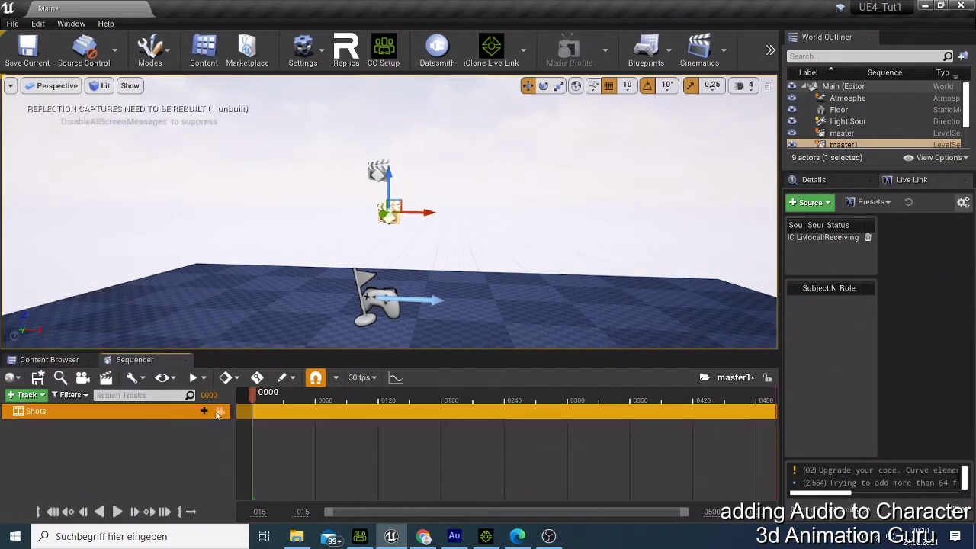
click(205, 411)
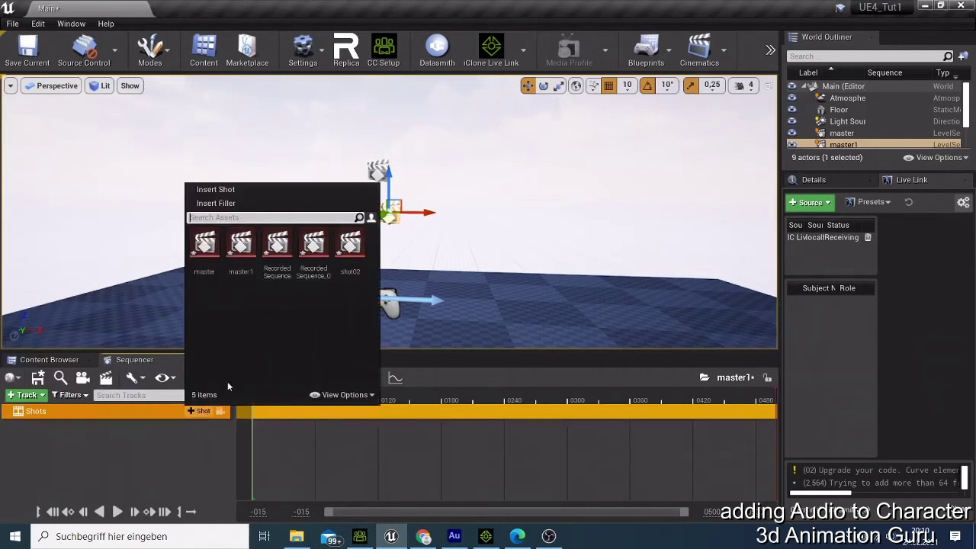
click(356, 256)
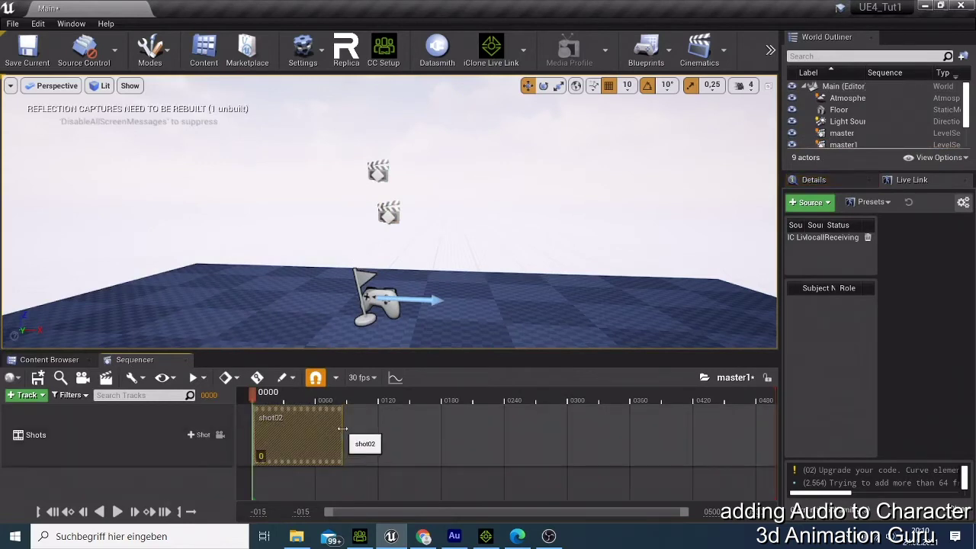
- Stretch the shot02 section to about frame 499 and extend the view range end inside shot02 to frame 500
drag(342, 429, 762, 415)
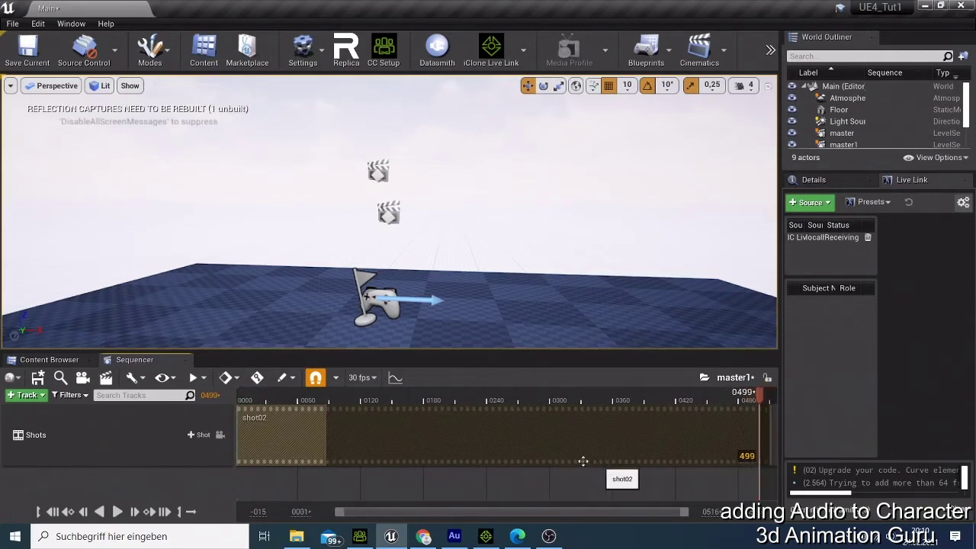
double_click(561, 453)
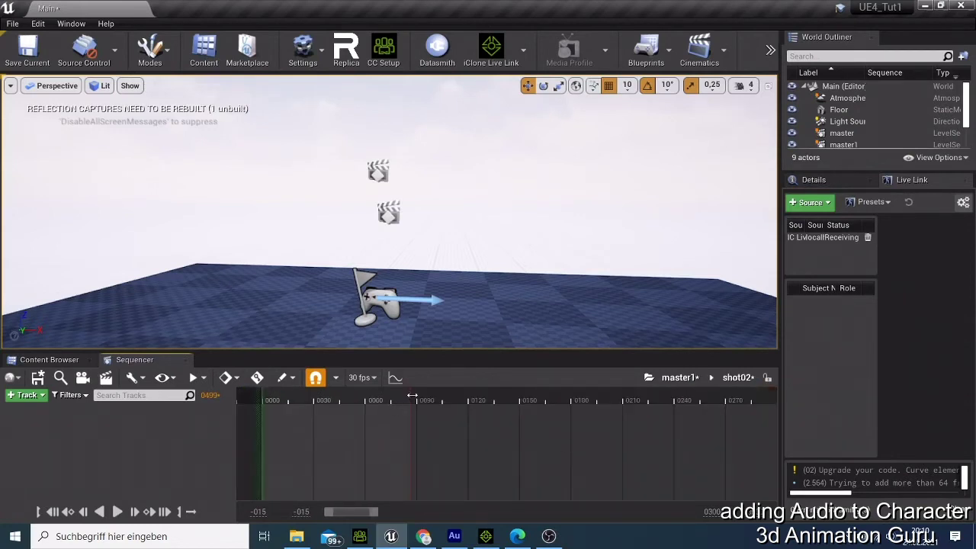
click(712, 511)
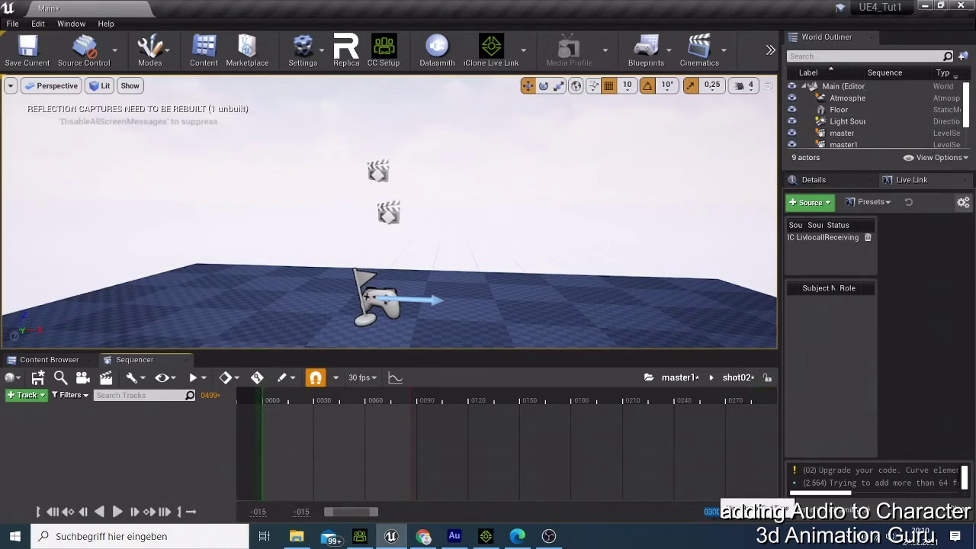
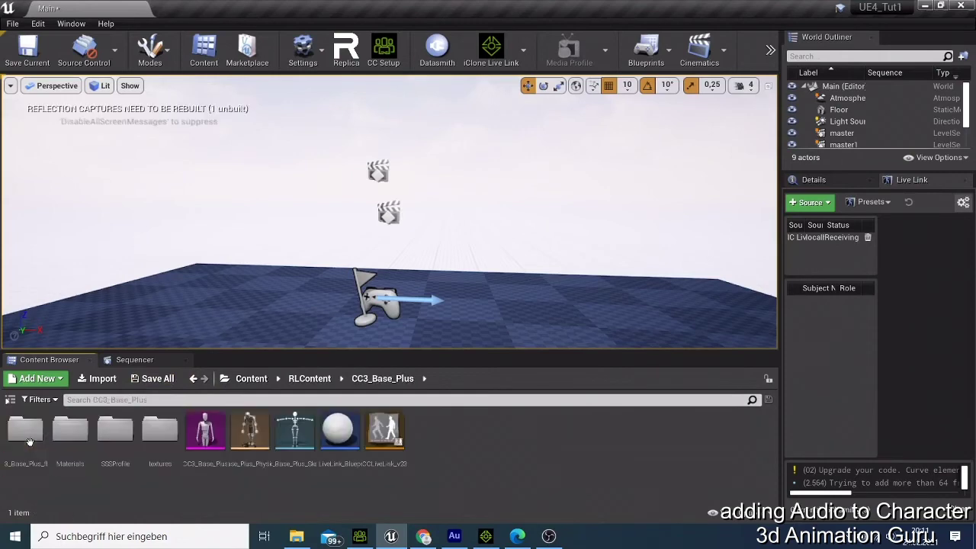
- Place the CC3_Base_Plus skeletal mesh on the floor of the level and frame its upper body in the viewport
click(206, 441)
drag(297, 313, 317, 331)
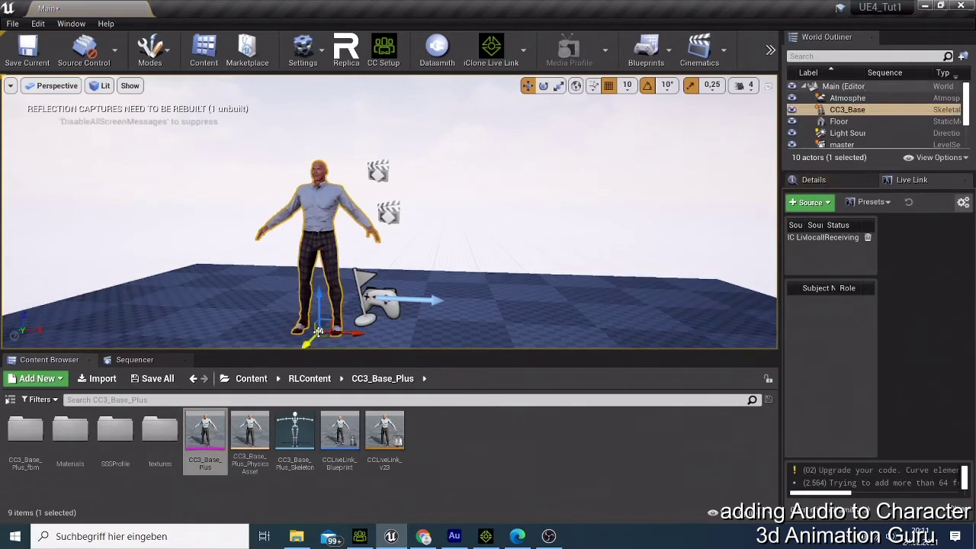
middle_drag(318, 331, 317, 272)
scroll(318, 271, up, 5)
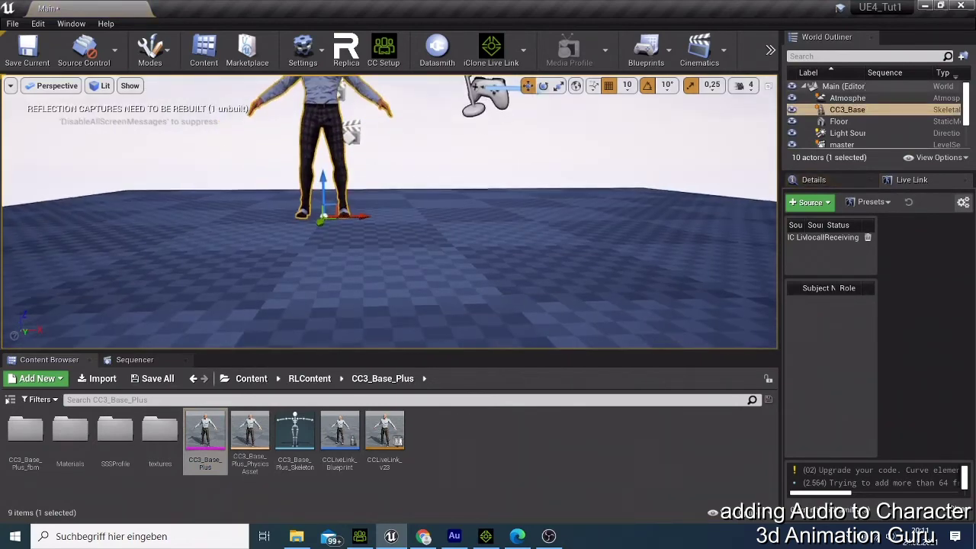
scroll(317, 271, down, 3)
scroll(317, 271, up, 6)
middle_drag(317, 271, 340, 308)
scroll(166, 253, up, 3)
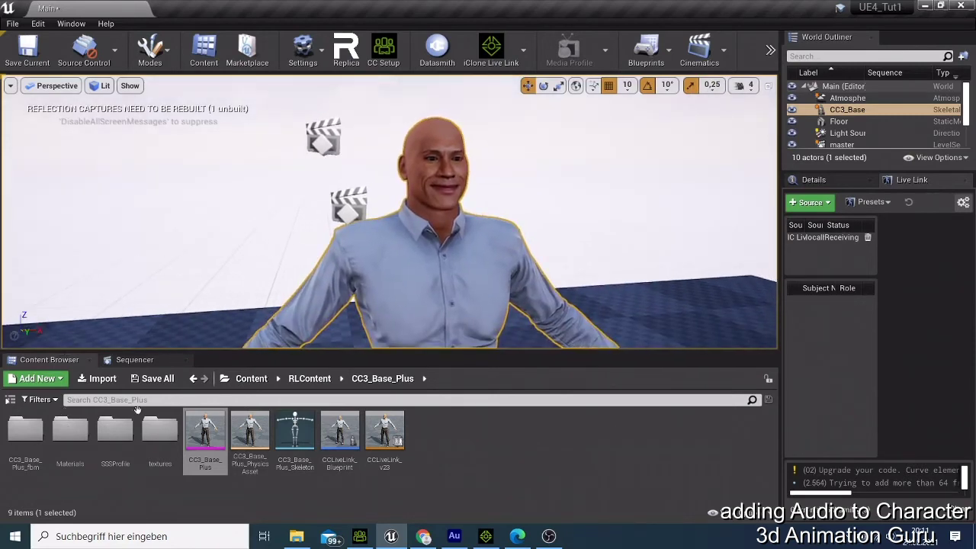
- Add the CC3_Base_Plus actor from the World Outliner to the shot02 sequence
click(134, 360)
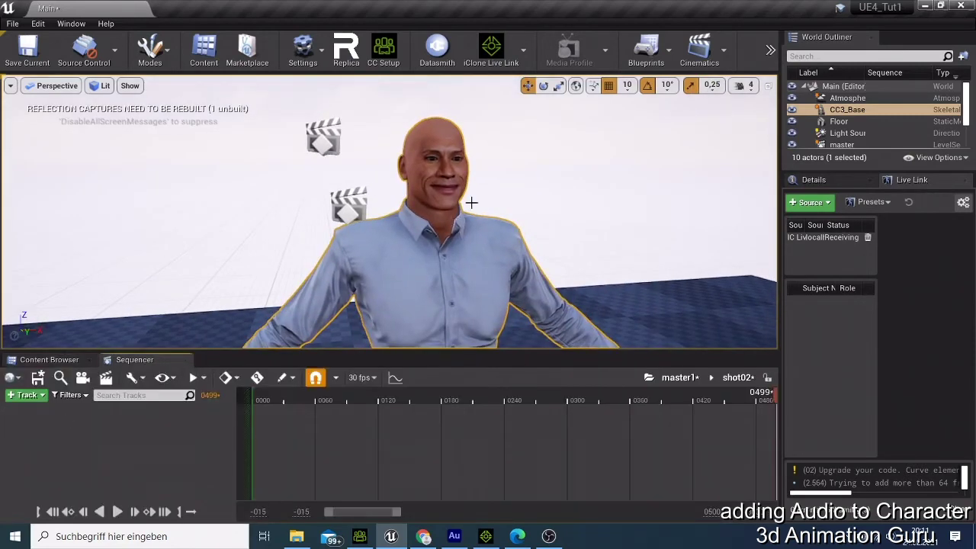
click(860, 109)
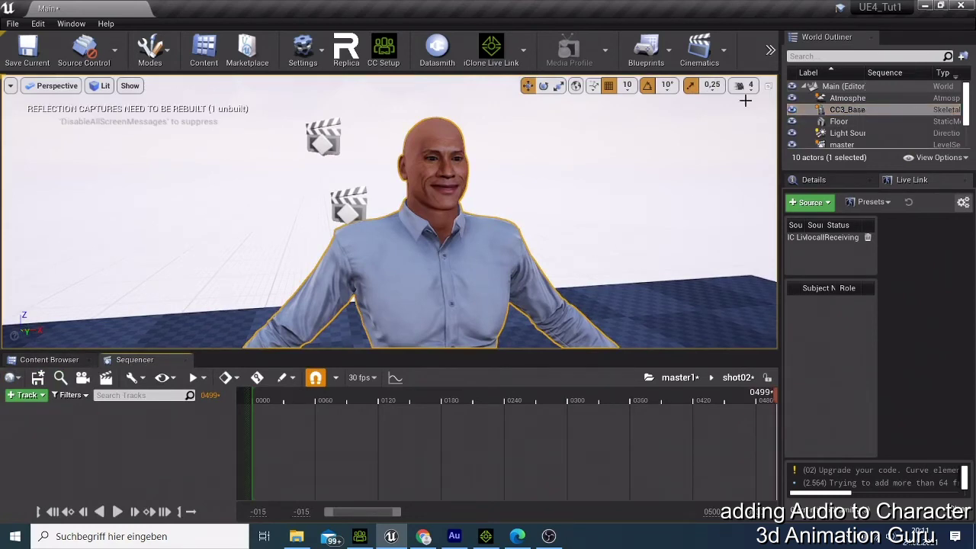
drag(860, 114, 95, 406)
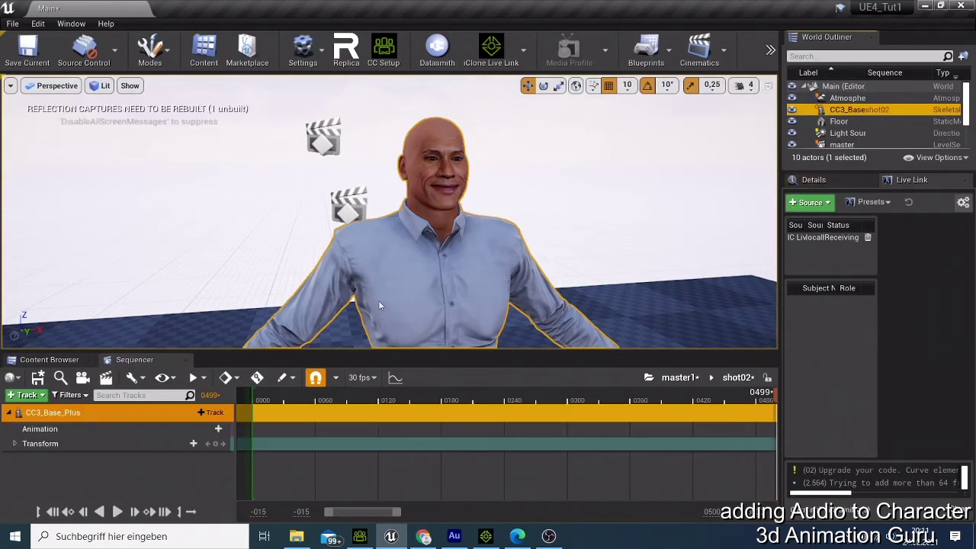
- Delete the CC3_Base_Plus track from shot02
click(30, 396)
mouse_move(164, 194)
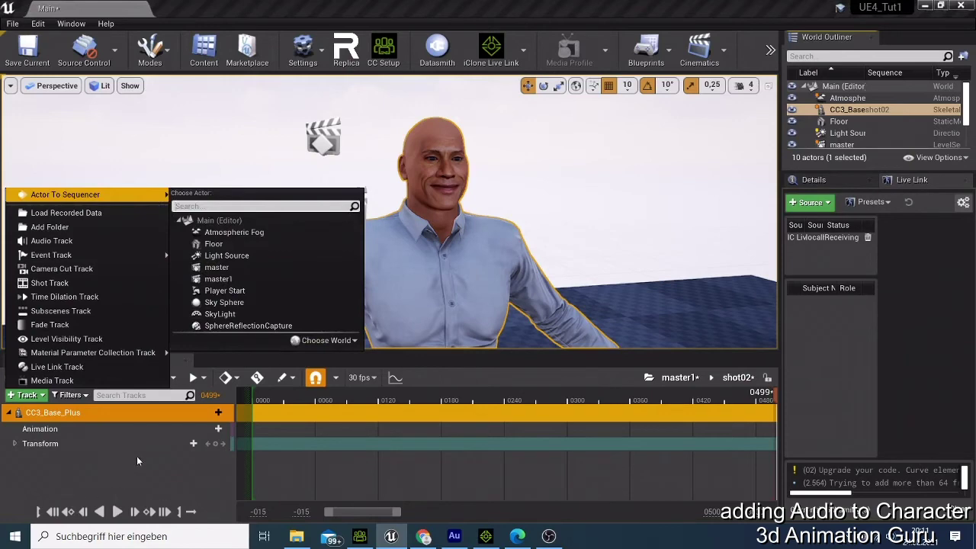
click(108, 413)
right_click(108, 414)
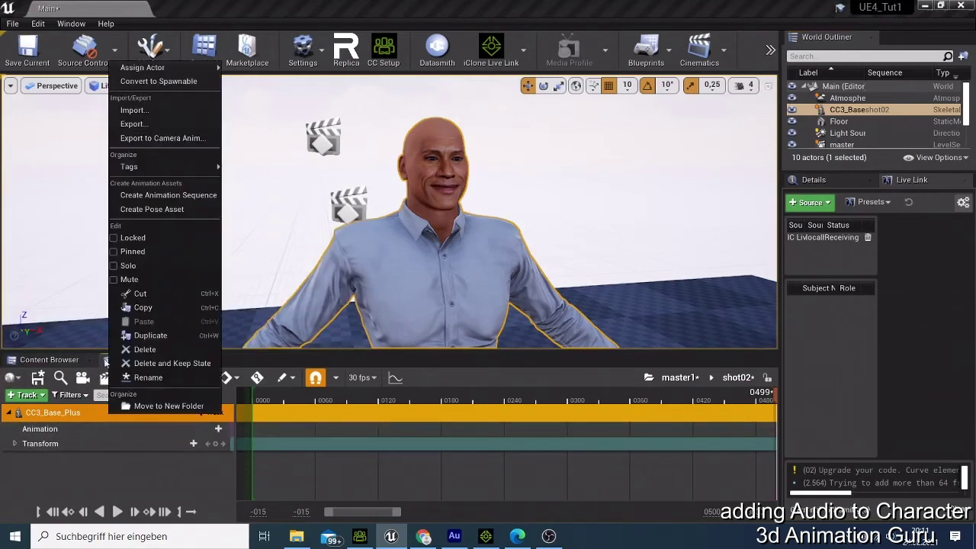
click(138, 345)
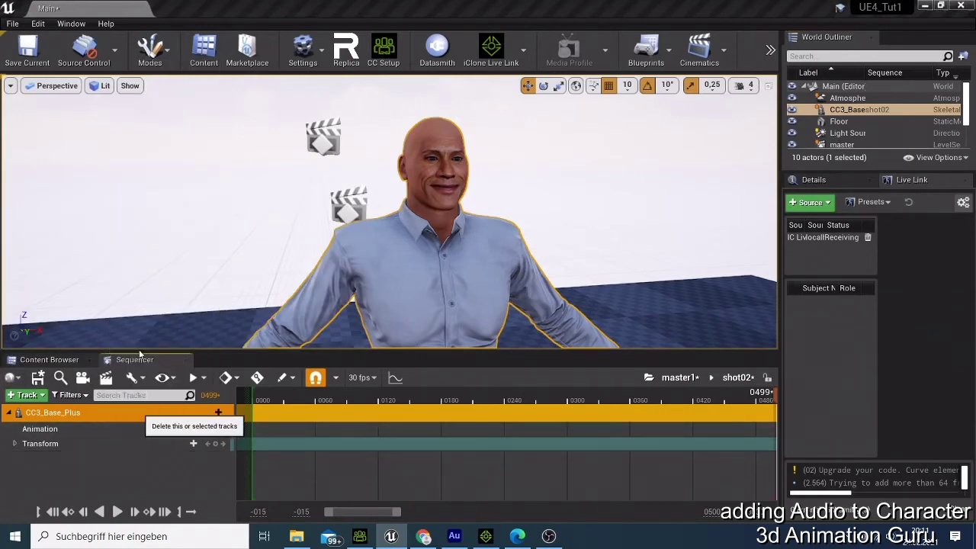
- Select the character in the level and add CC3_Base_Plus to shot02 with Actor To Sequencer
click(34, 395)
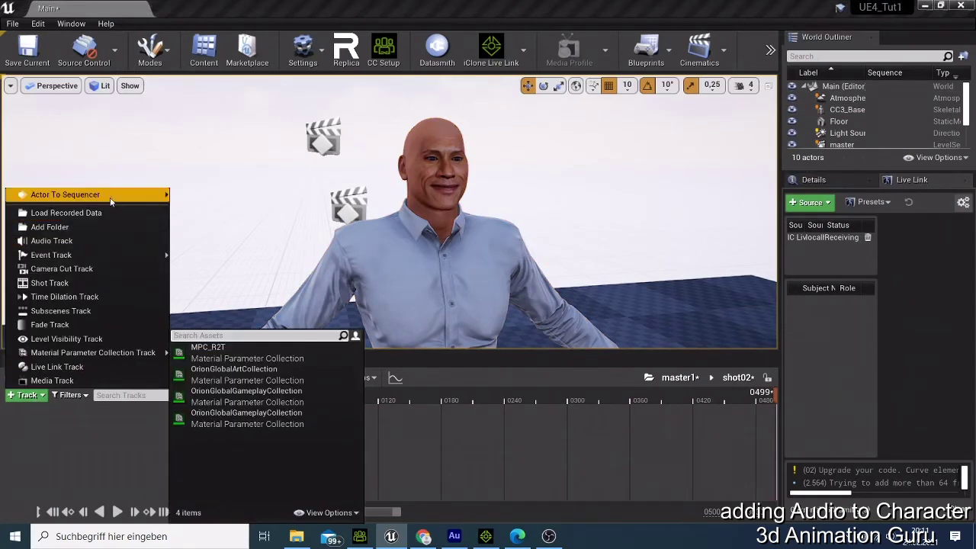
mouse_move(112, 197)
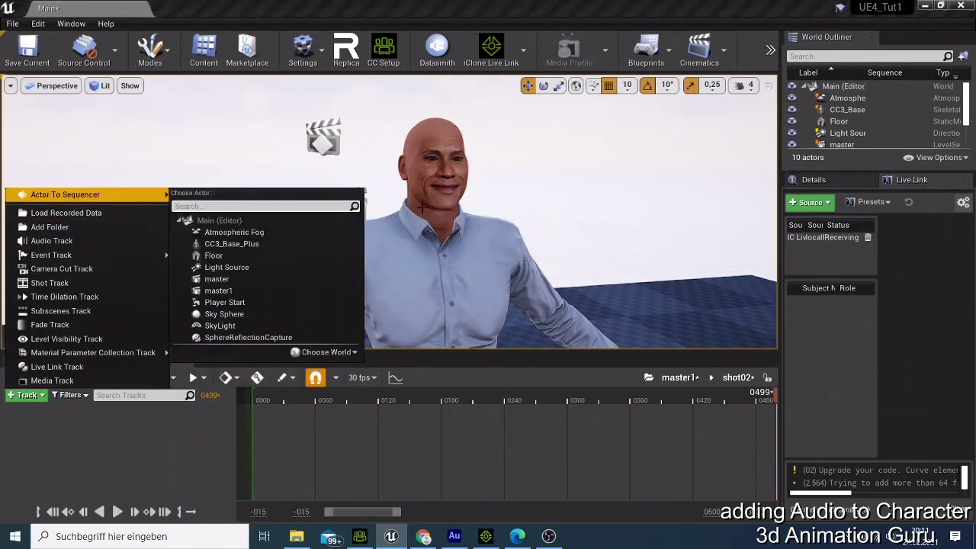
click(445, 271)
click(443, 267)
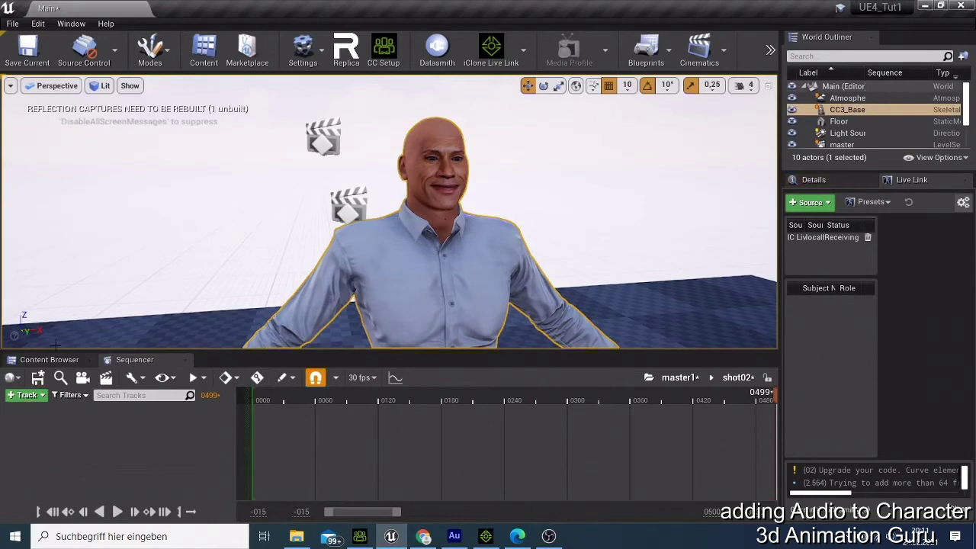
click(29, 397)
mouse_move(92, 195)
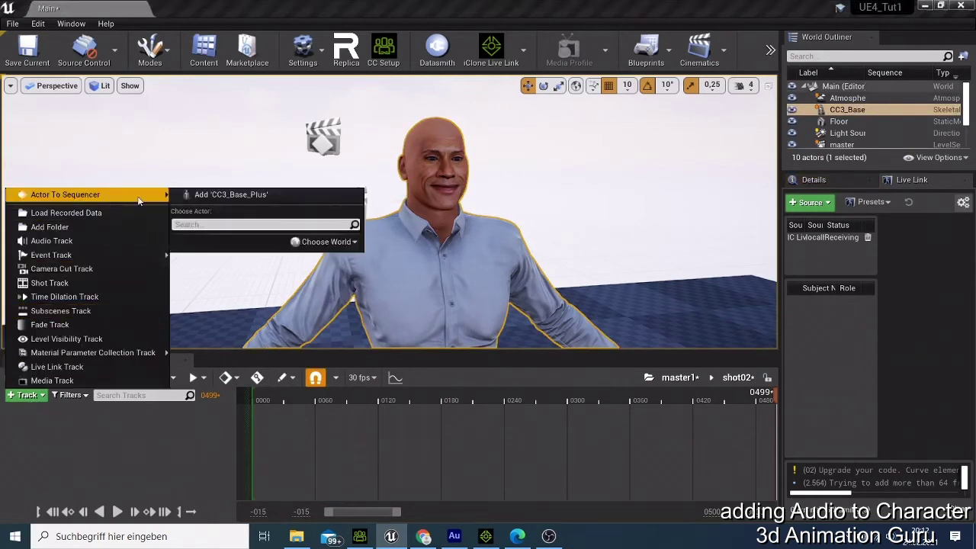
click(233, 197)
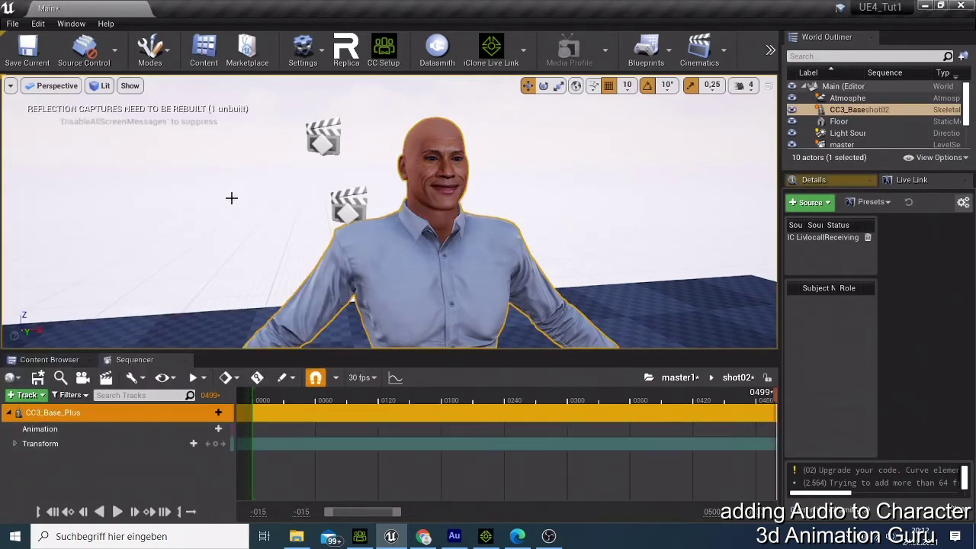
- Try adding the RecordedSequence_CC3_Base_Plus_1 animation with the playhead at the sequence's end, and undo it
click(217, 430)
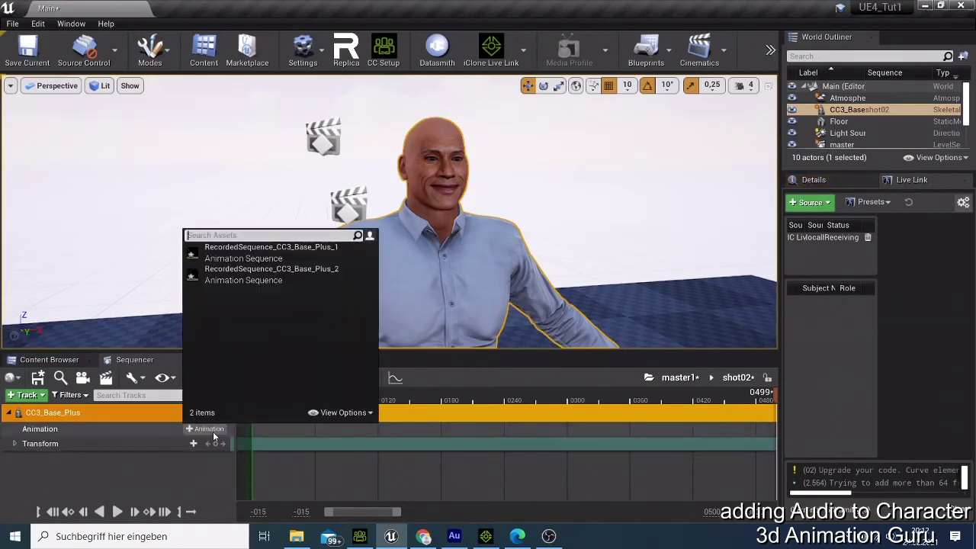
click(246, 254)
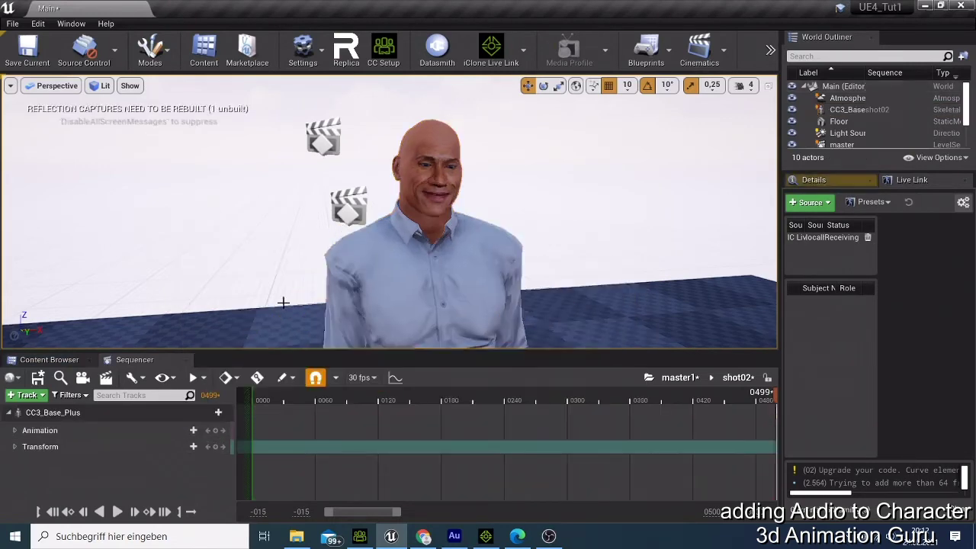
click(37, 23)
click(54, 46)
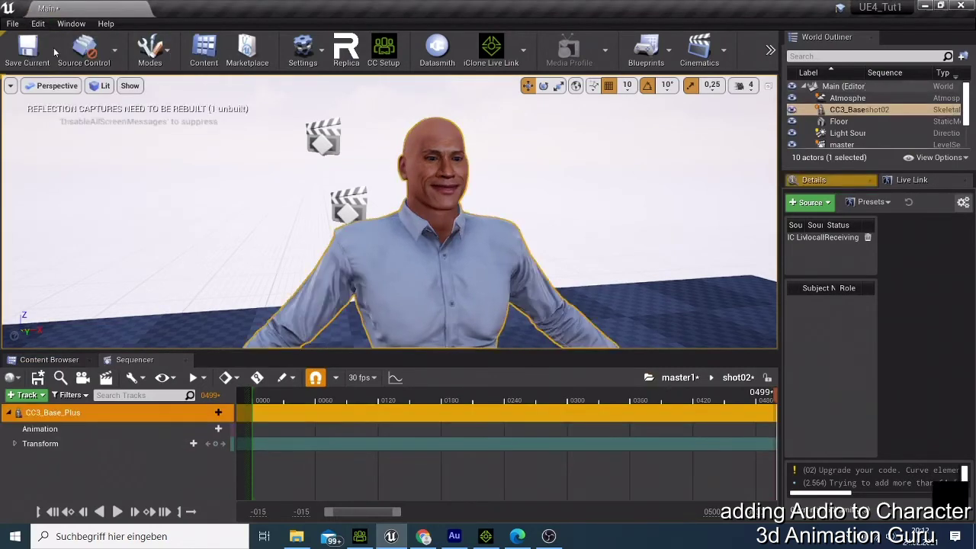
- Return the playhead to frame 0 and add the RecordedSequence_CC3_Base_Plus_1 animation to the CC3_Base_Plus track
click(46, 512)
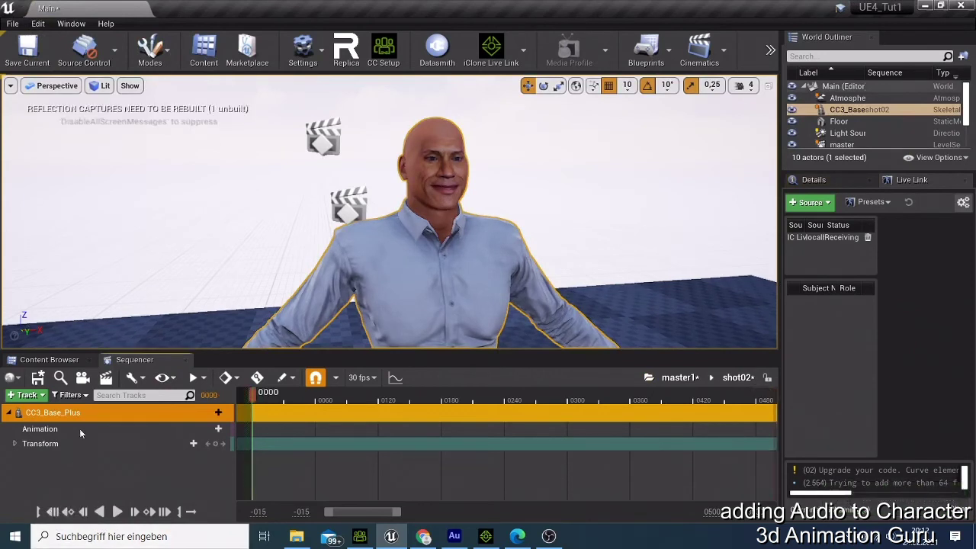
click(207, 428)
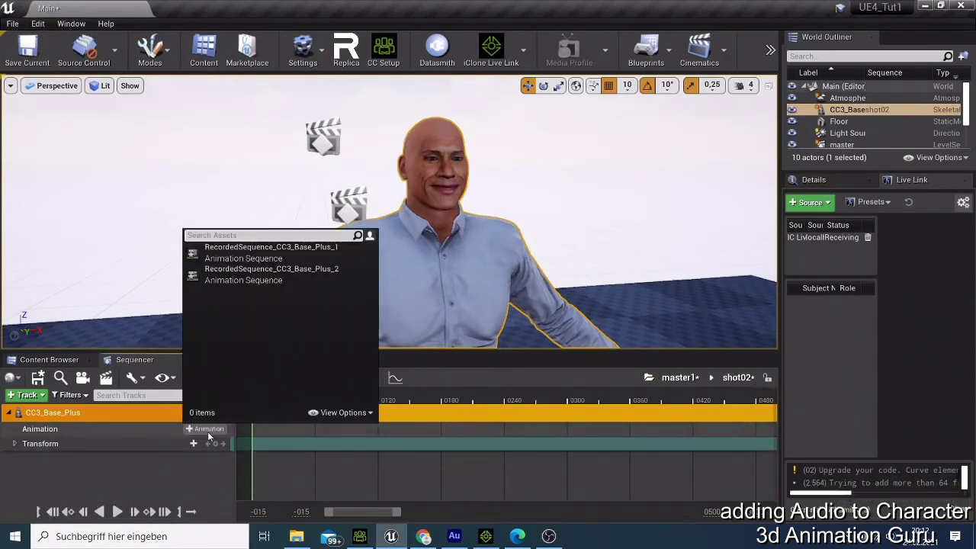
click(256, 254)
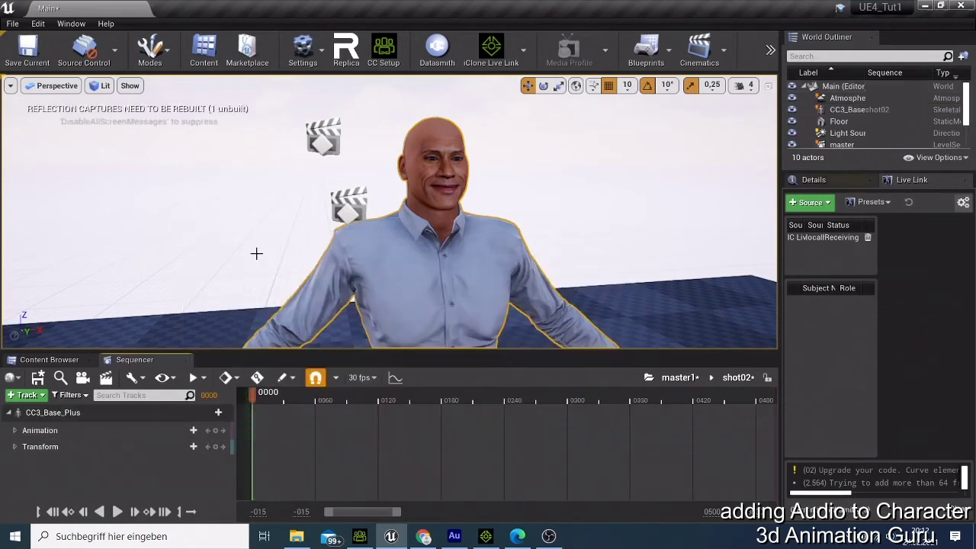
click(302, 495)
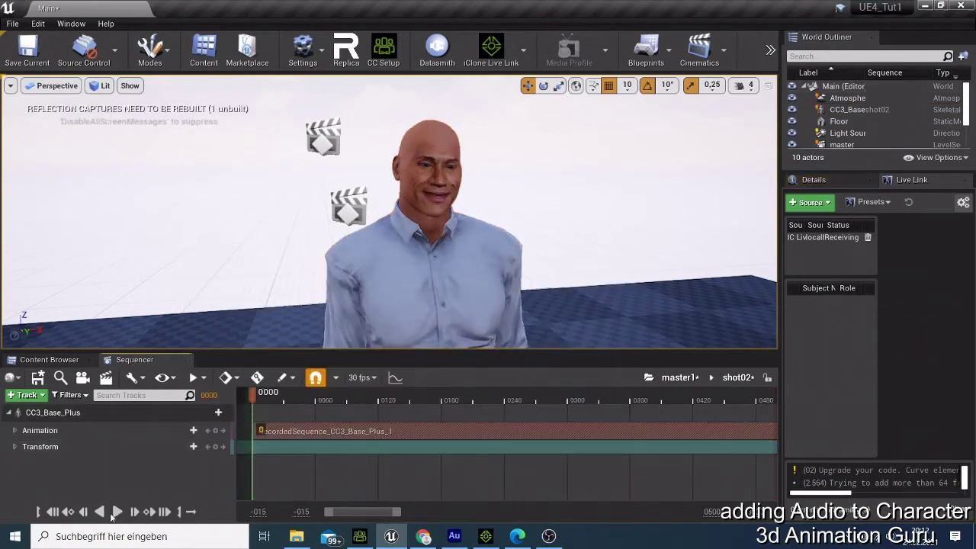
- Play back the character's recorded animation in shot02, pause it and return the playhead to the start
click(115, 512)
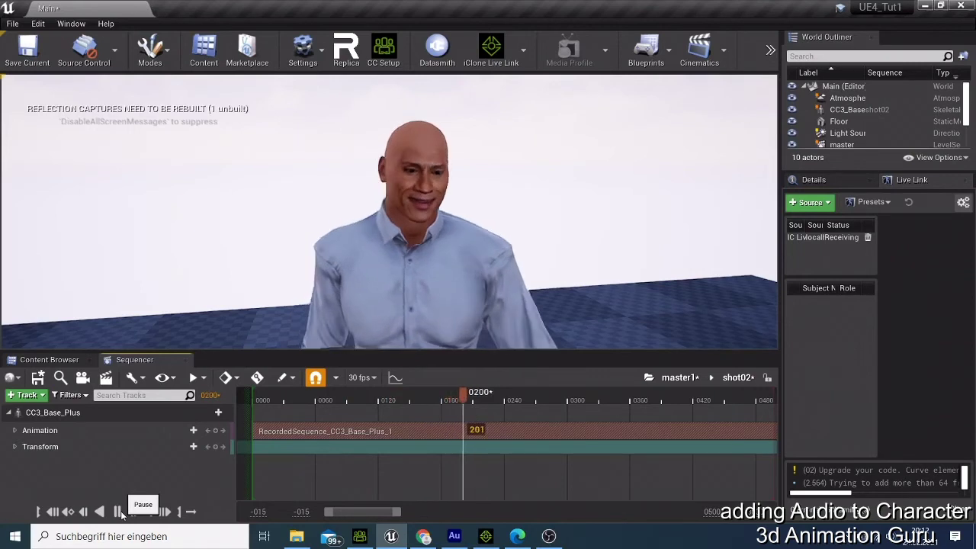
click(119, 513)
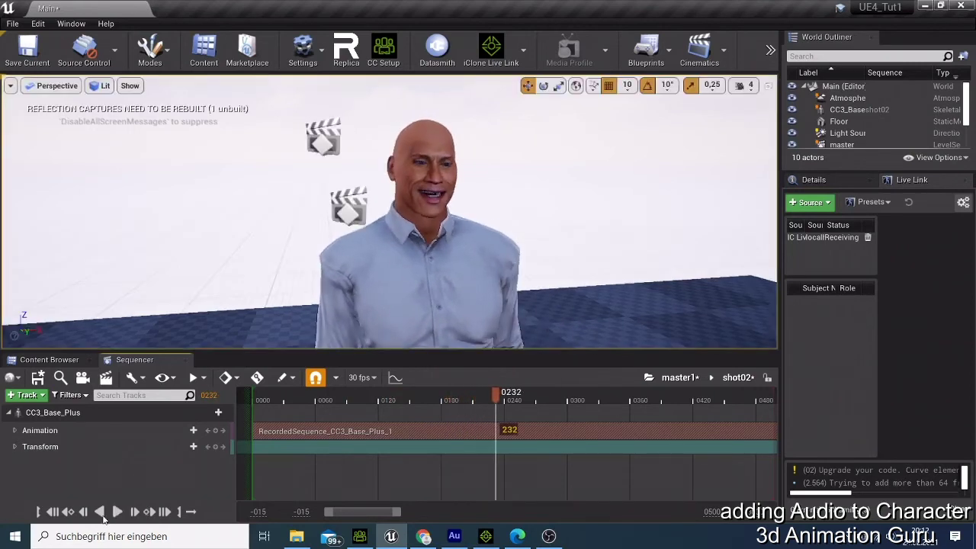
click(38, 511)
- Create a new folder named audio in the project's root Content folder
click(48, 359)
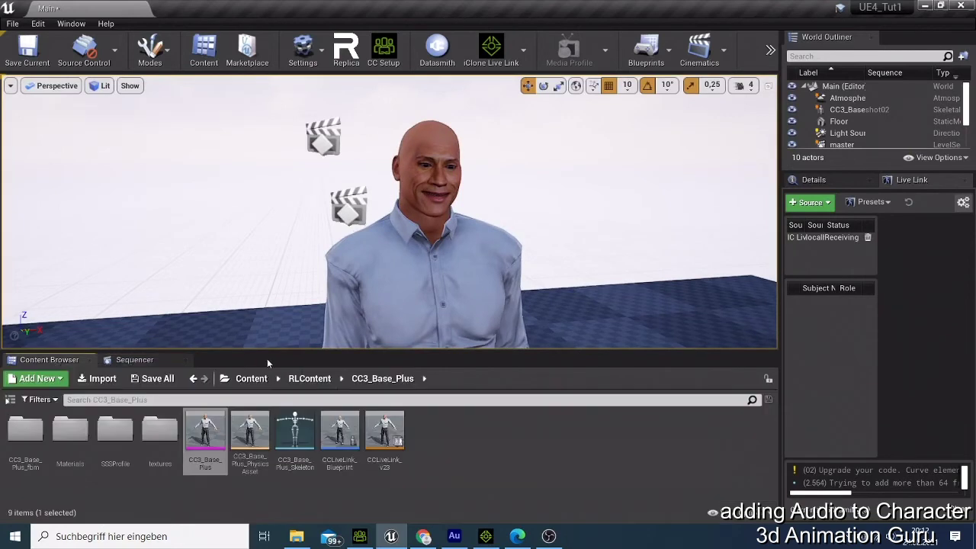
click(251, 379)
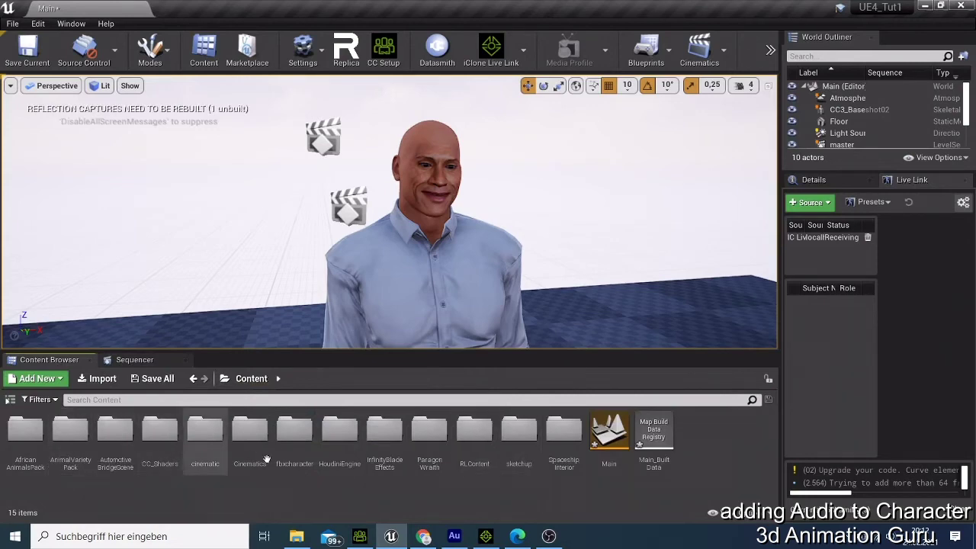
right_click(702, 445)
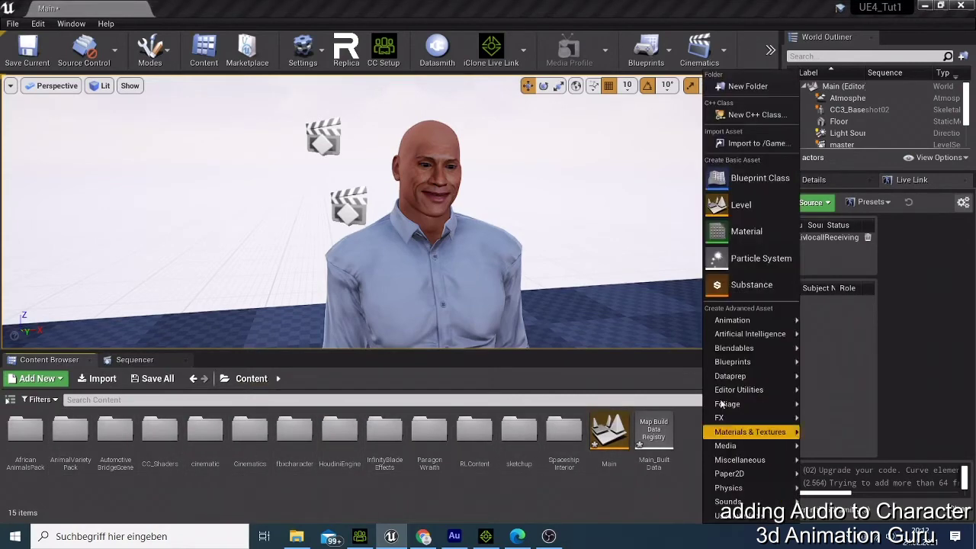
click(745, 86)
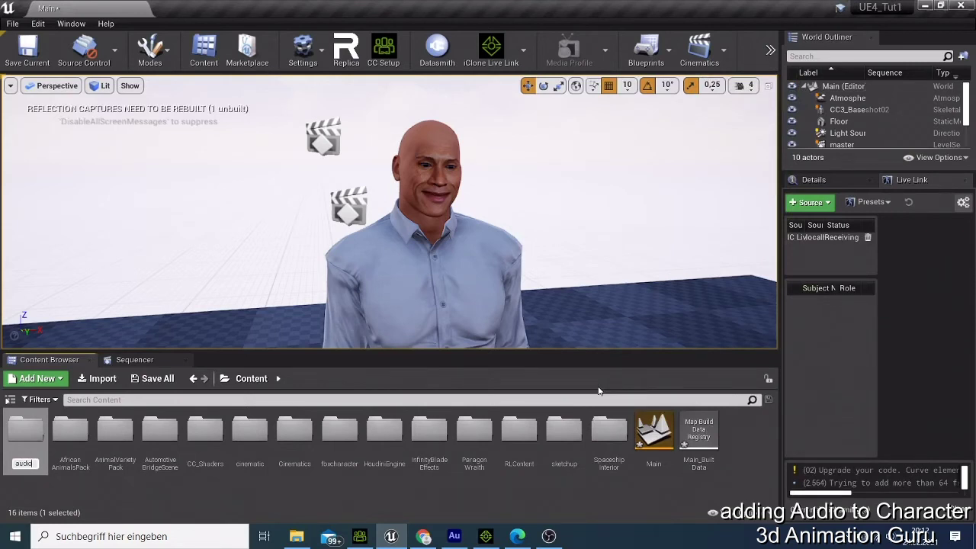
- Confirm the audio folder's name and import the rock voice over wav.wav into it from the desktop's audio folder
key(Return)
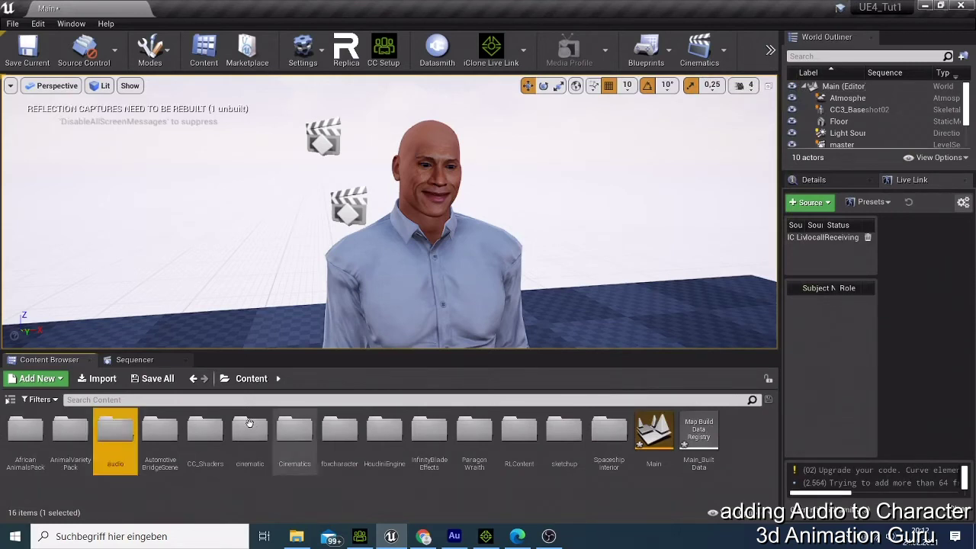
double_click(104, 433)
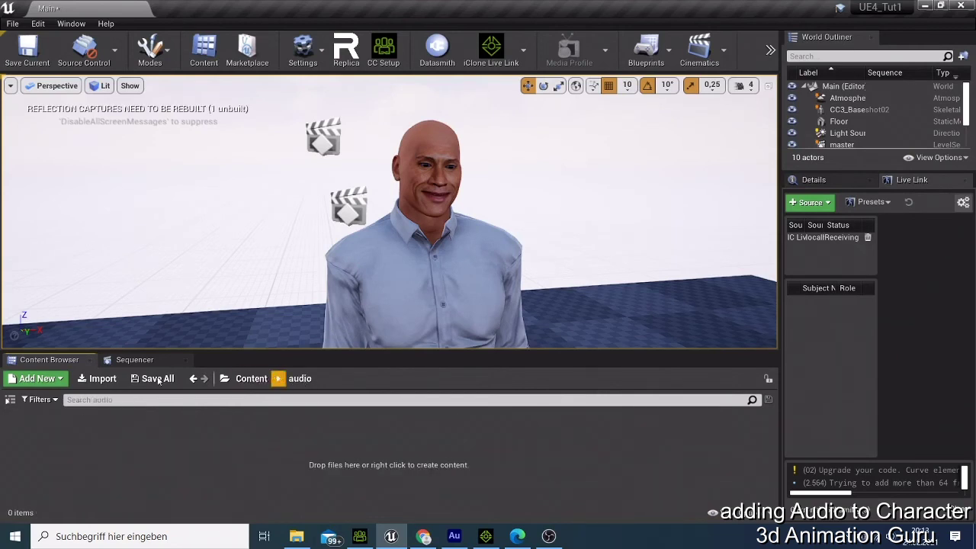
click(109, 381)
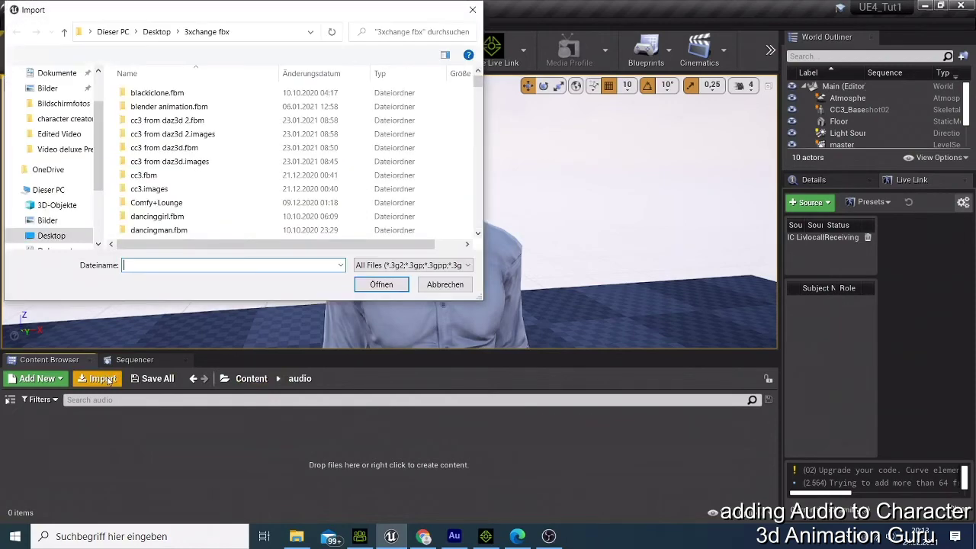
scroll(53, 102, up, 2)
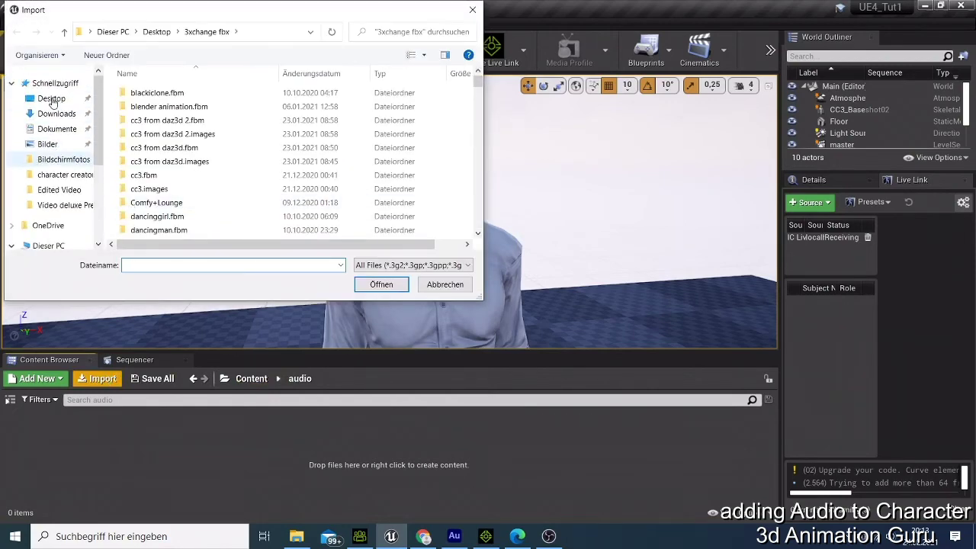
click(54, 99)
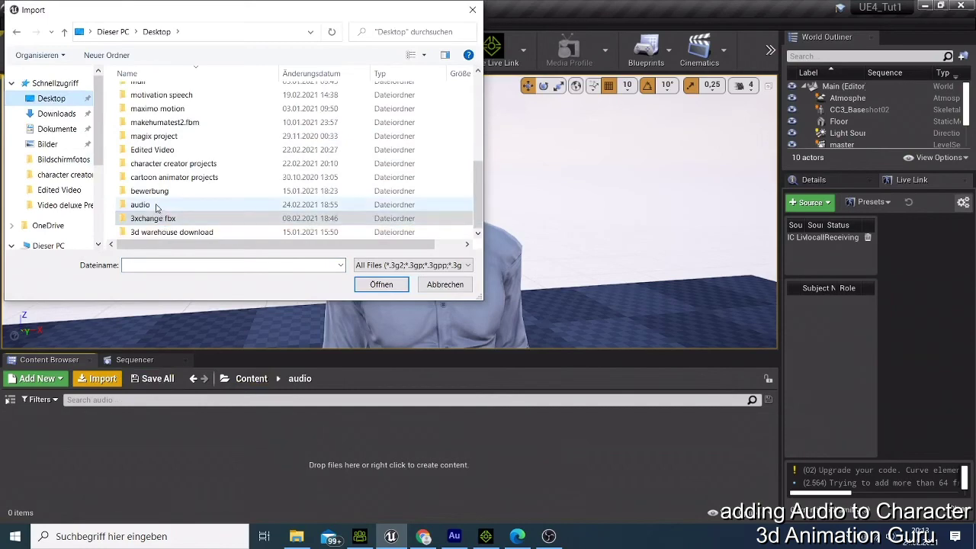
double_click(140, 204)
scroll(158, 209, down, 6)
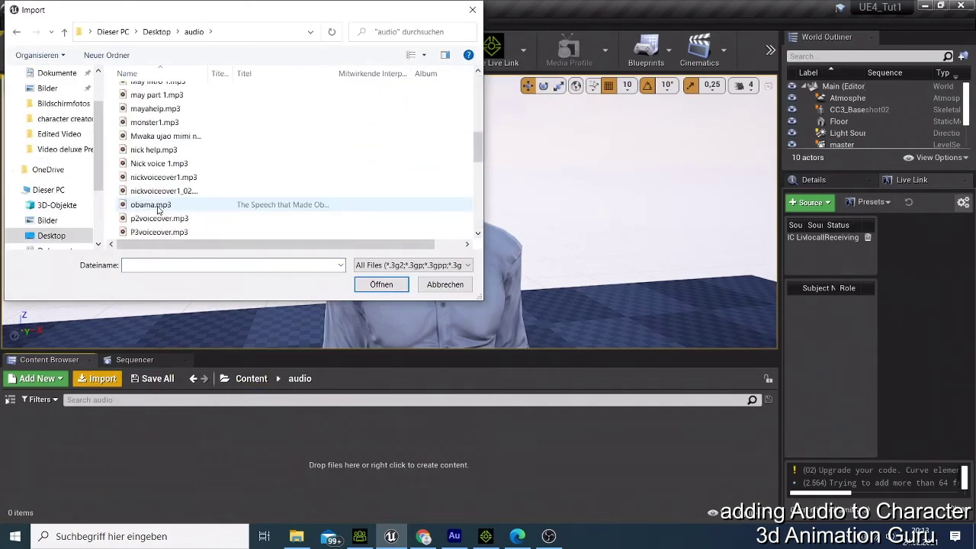
scroll(157, 209, down, 10)
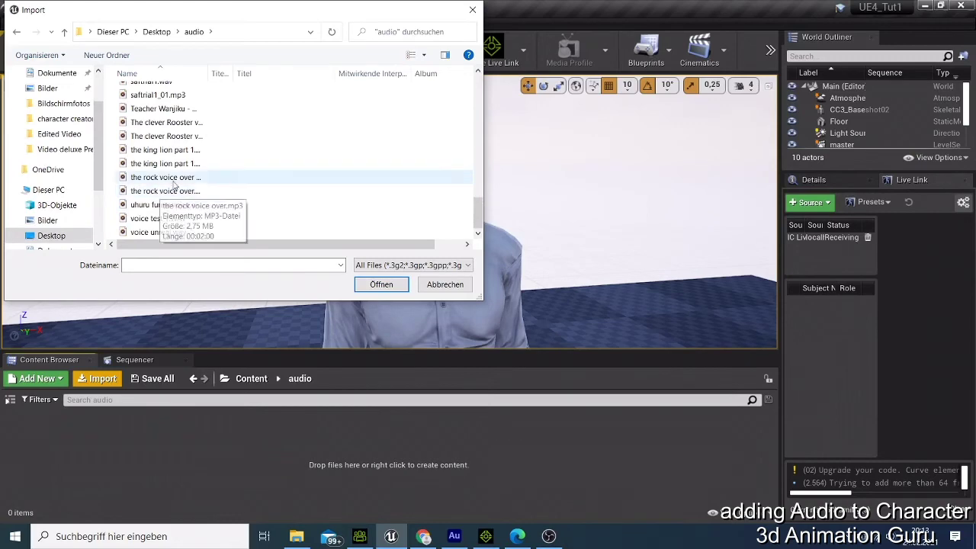
click(173, 180)
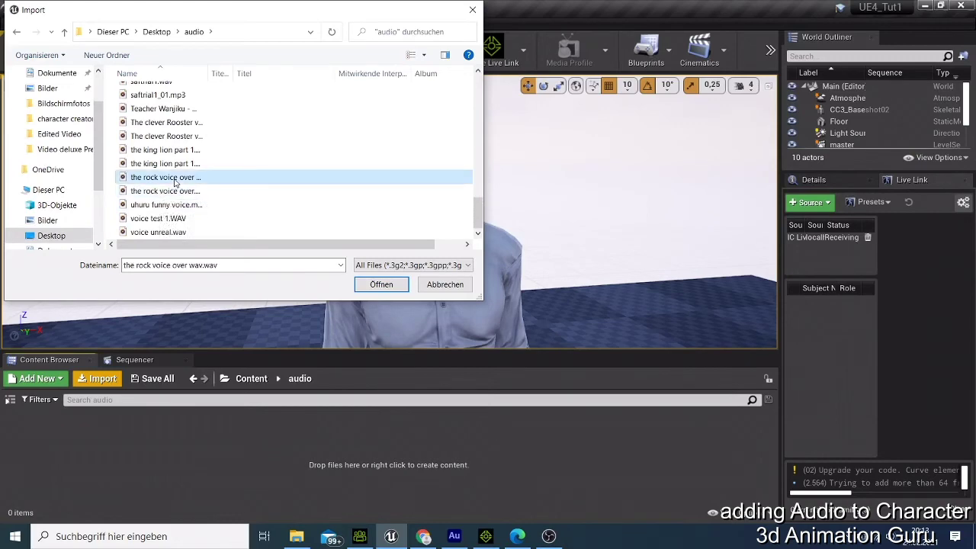
click(375, 285)
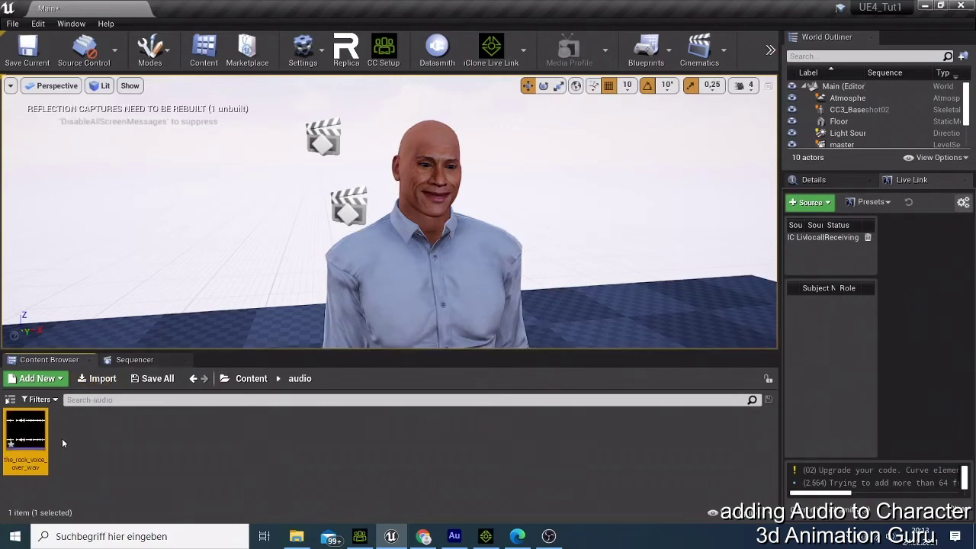
- Add an Audio track to shot02 and place the the_rock_voice_over_wav sound on it at frame 0
click(152, 358)
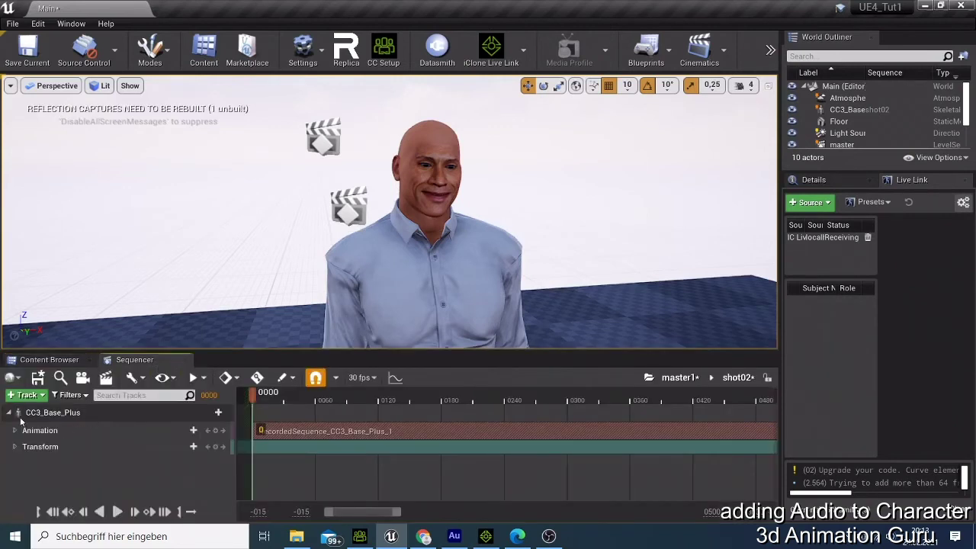
click(35, 398)
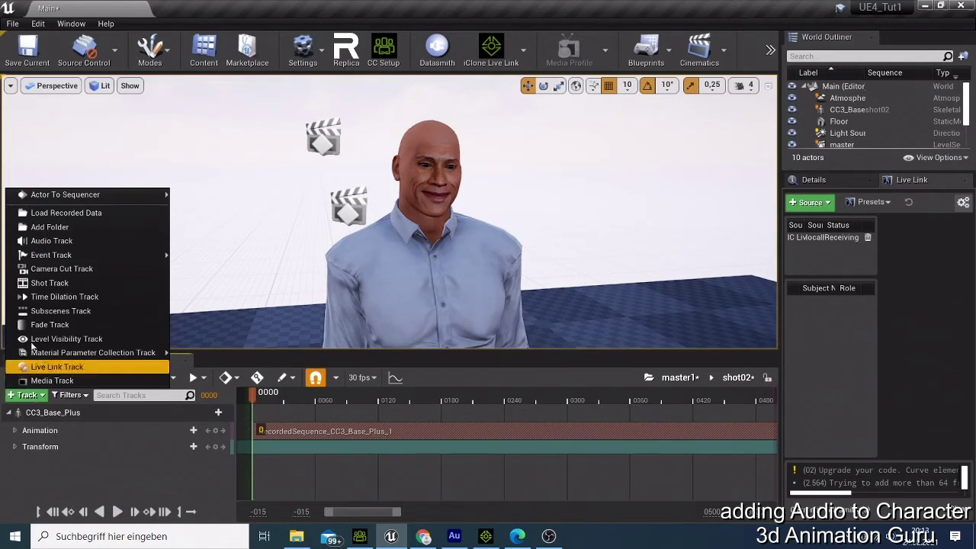
click(74, 244)
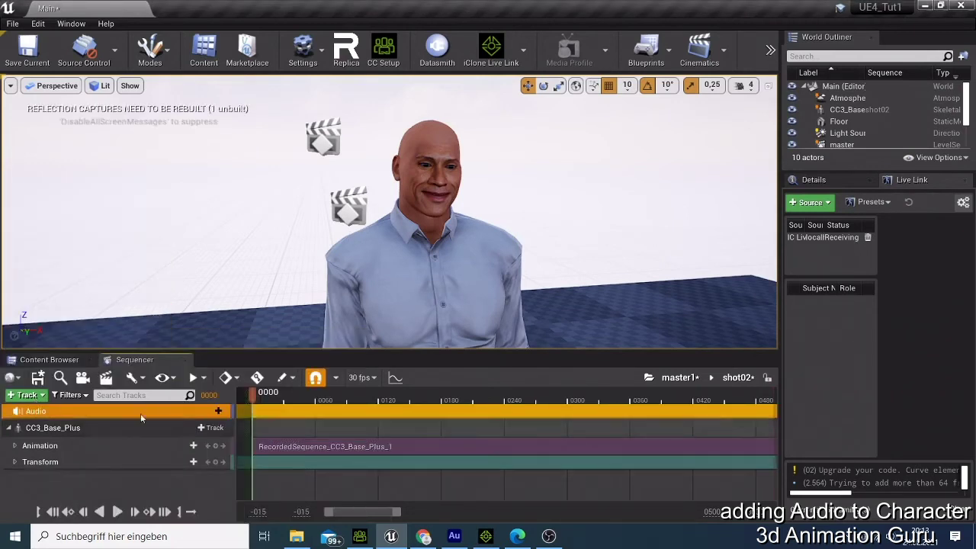
click(215, 412)
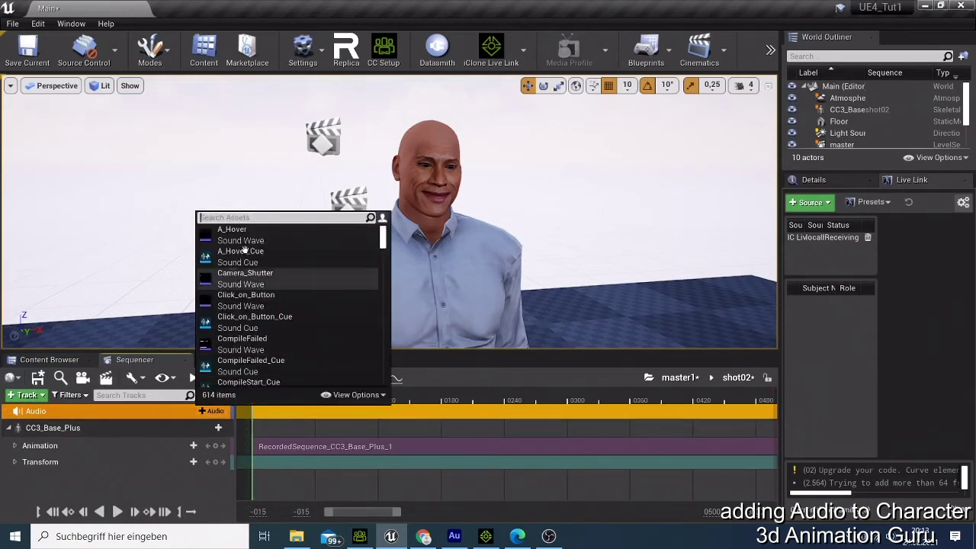
scroll(256, 267, down, 10)
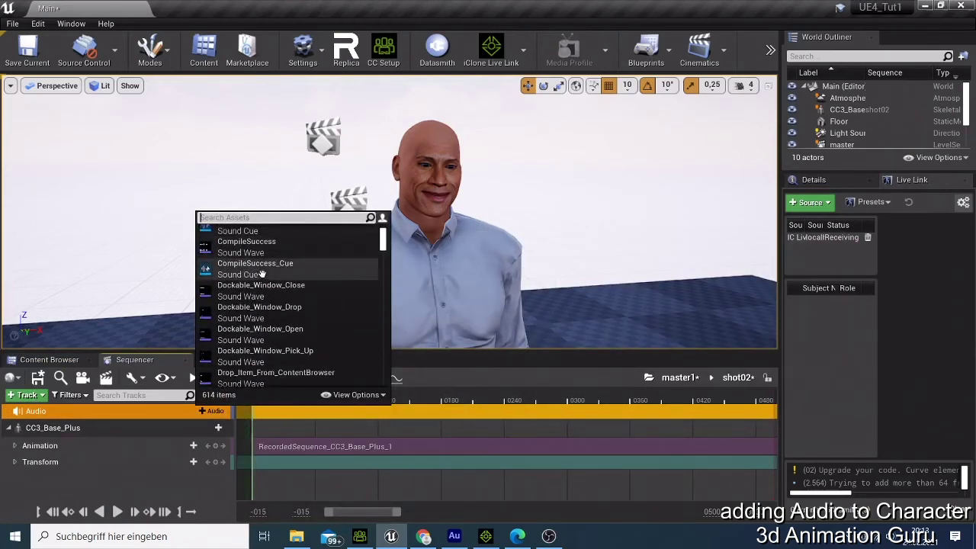
scroll(271, 290, down, 15)
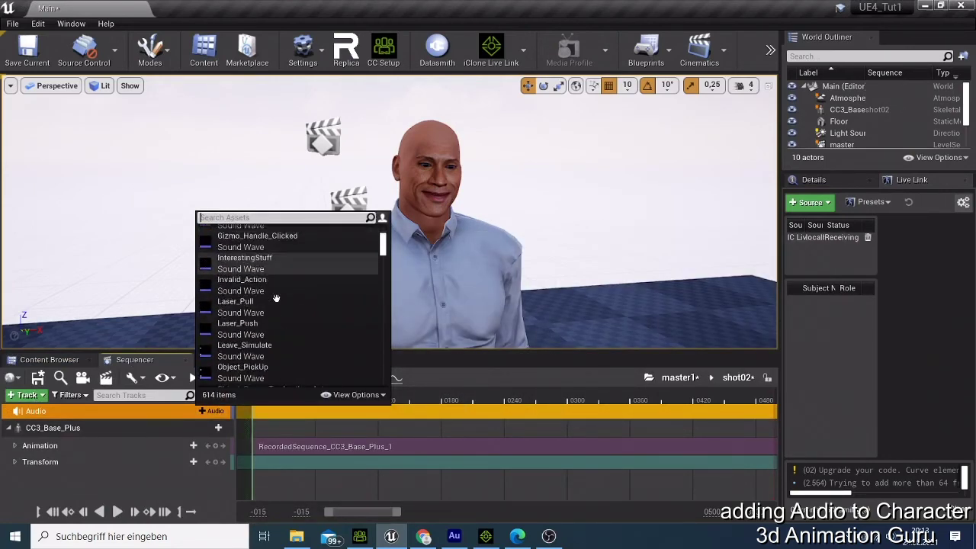
scroll(277, 302, down, 10)
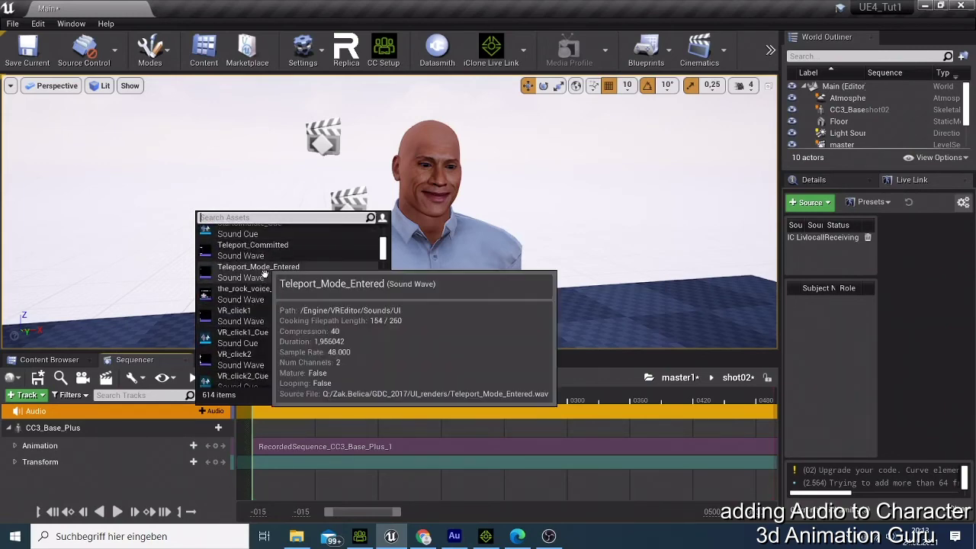
scroll(263, 276, up, 1)
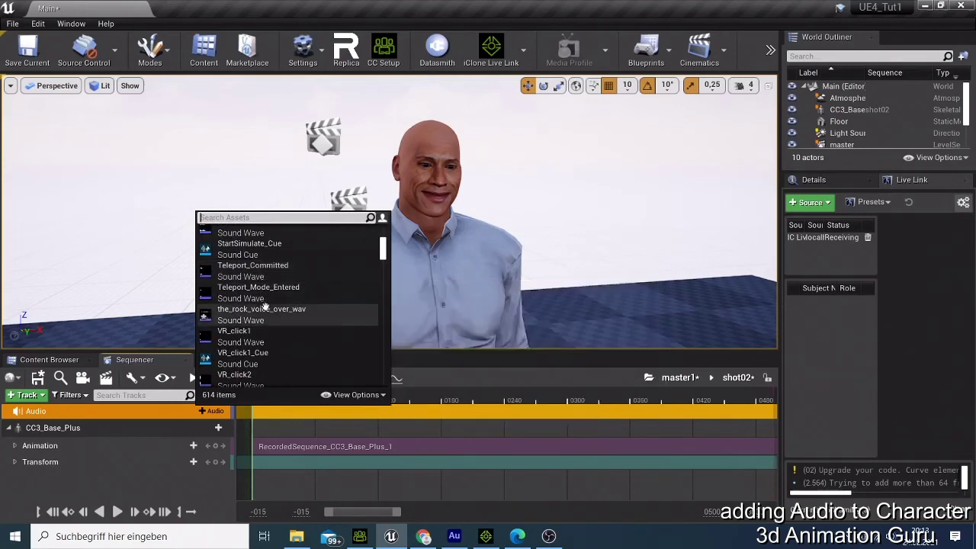
click(262, 309)
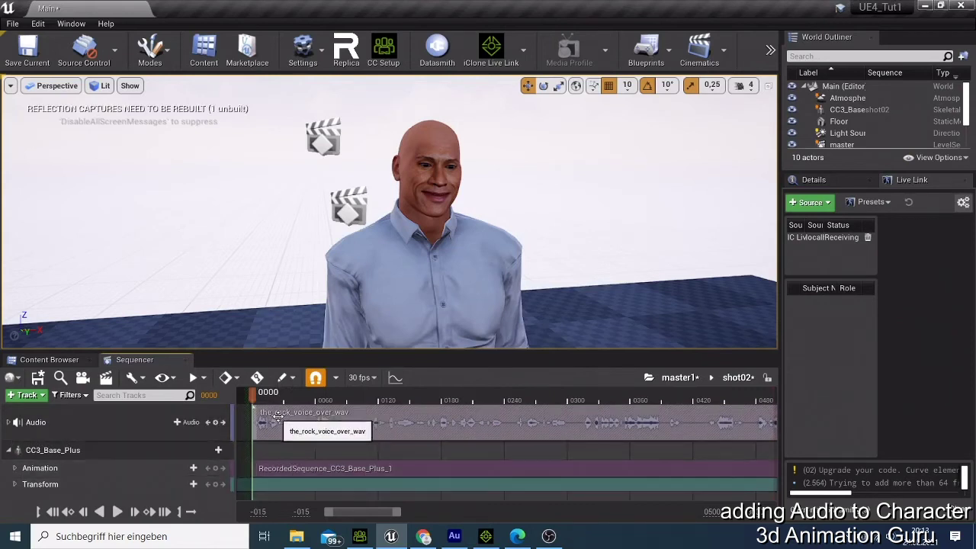
- Try starting the audio clip at about frame 13 and play the shot from frame 15 to check the lip sync
drag(291, 420, 350, 417)
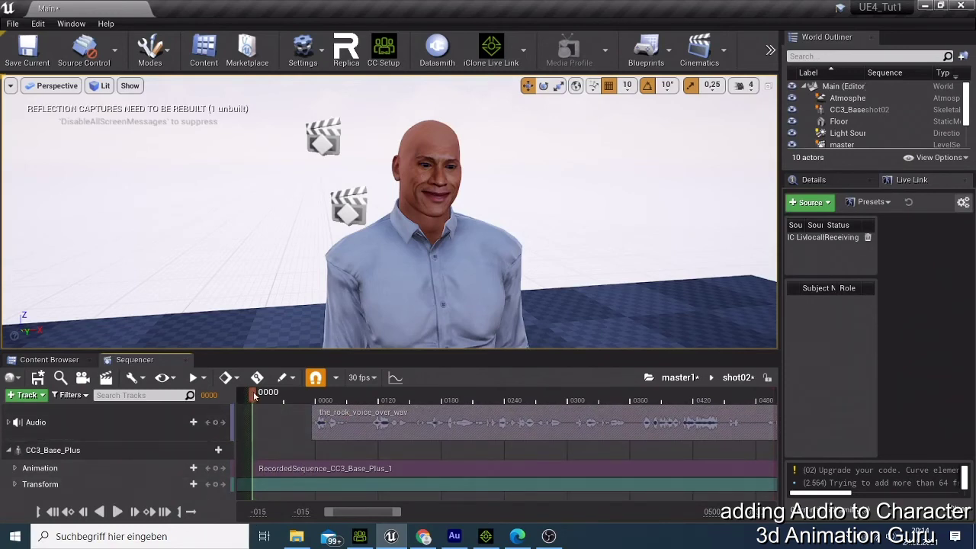
drag(280, 398, 256, 401)
drag(366, 419, 282, 420)
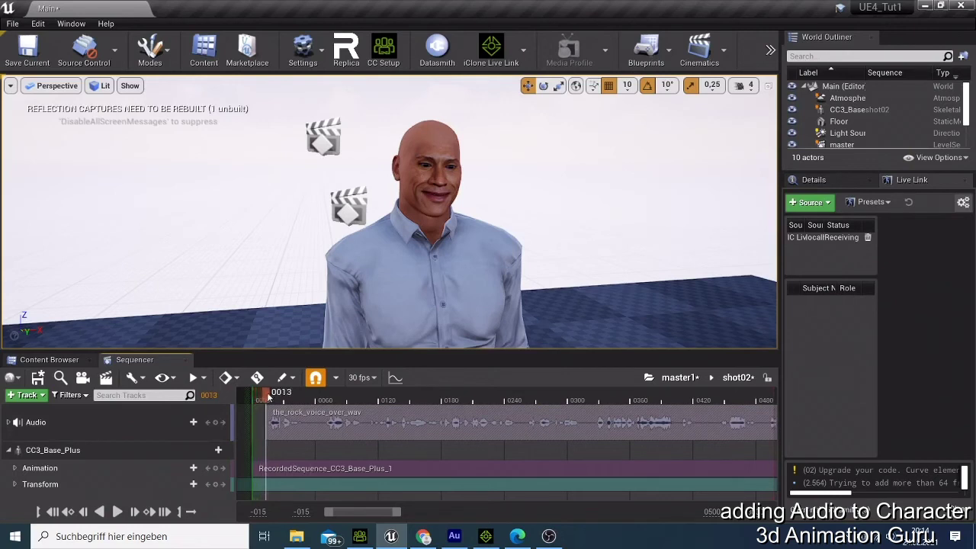
drag(290, 400, 267, 401)
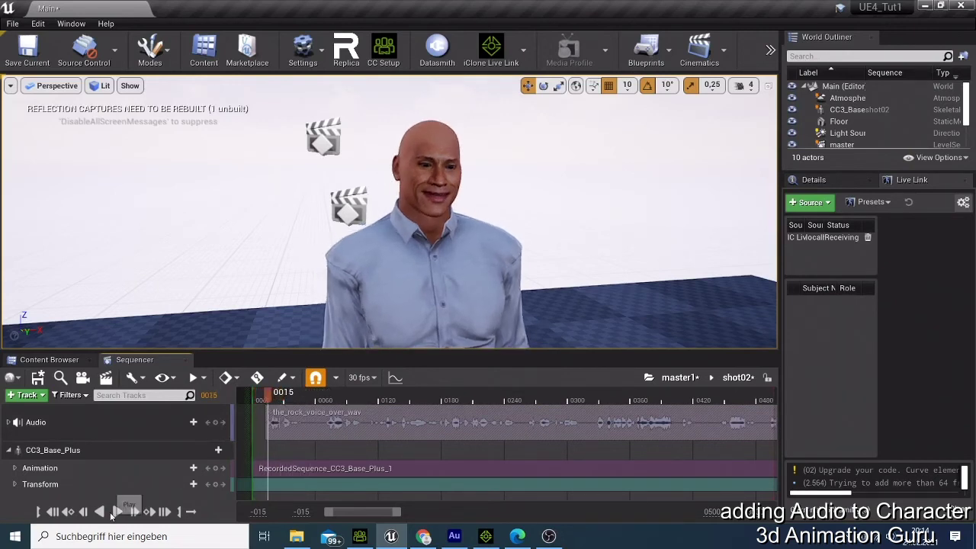
click(112, 514)
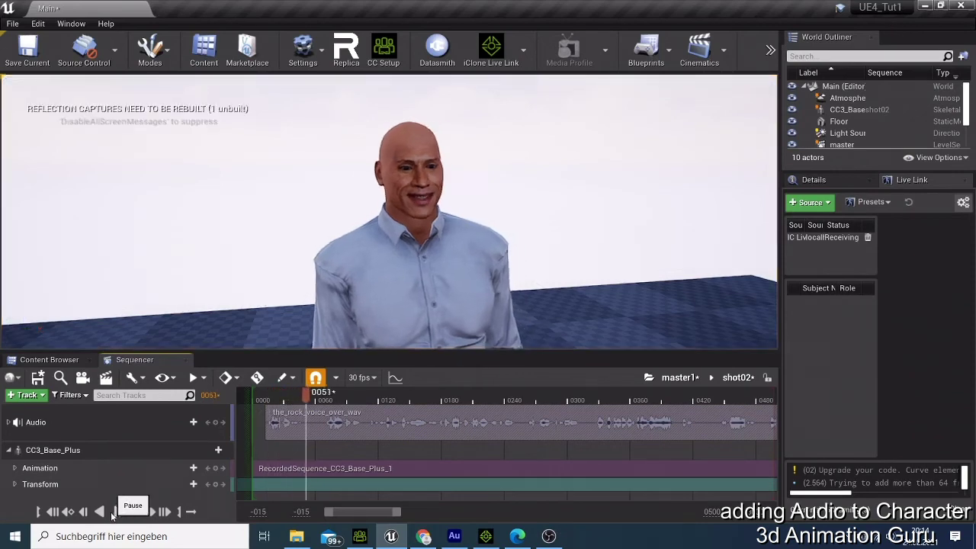
click(112, 514)
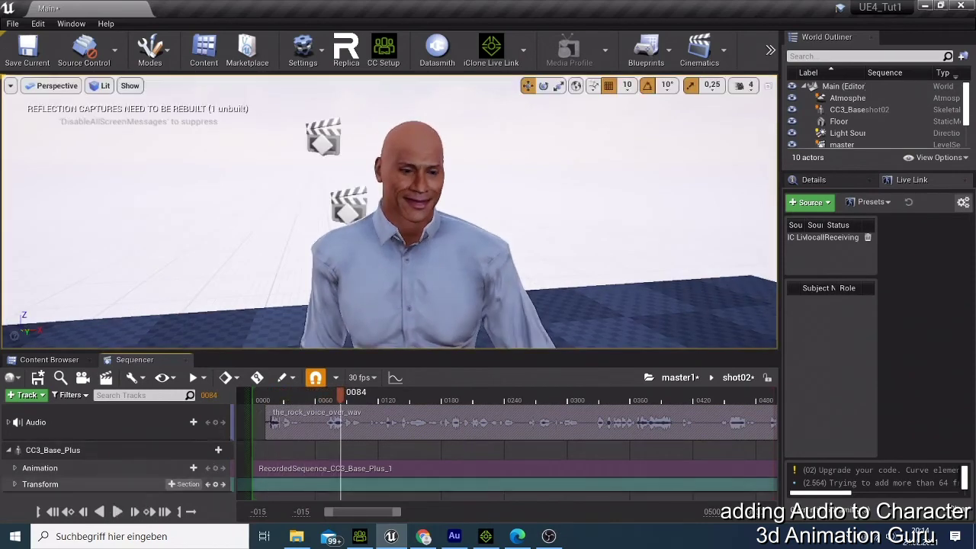
- Move the audio clip to start at about frame 31 and play back shot02 from there to check the lip sync
click(302, 401)
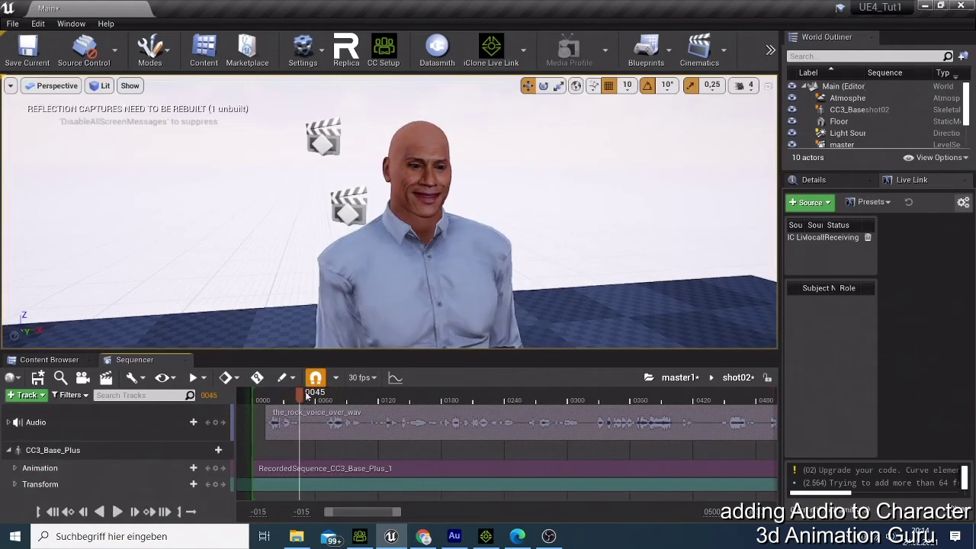
drag(297, 400, 289, 401)
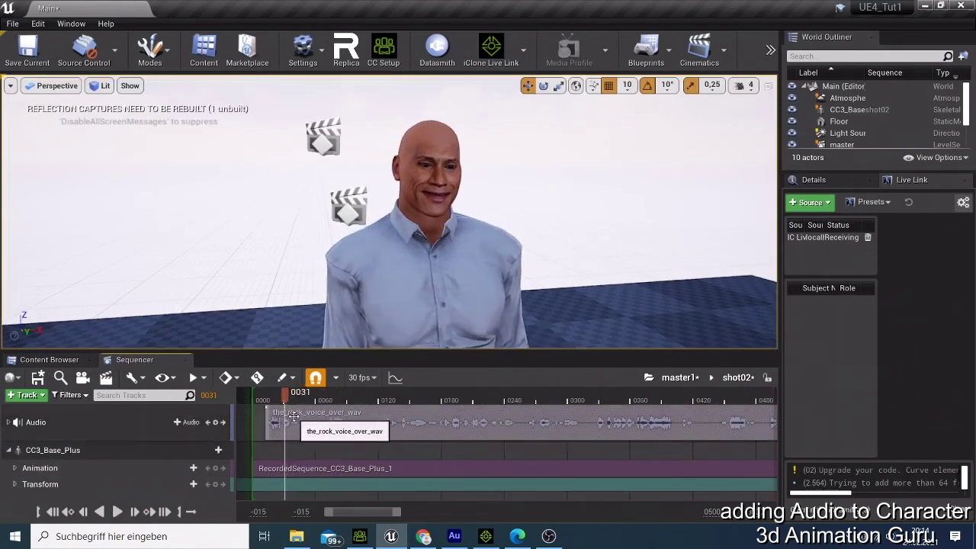
drag(292, 416, 313, 417)
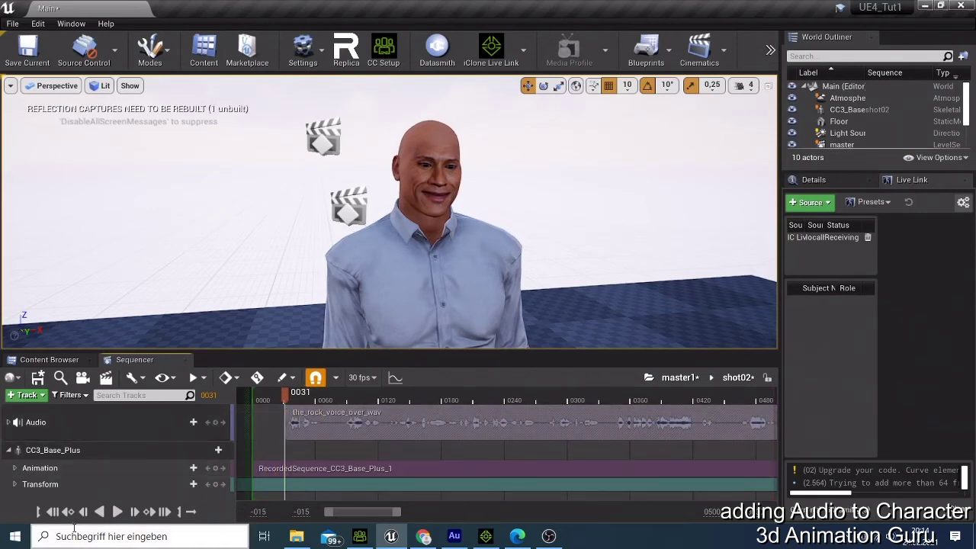
click(118, 513)
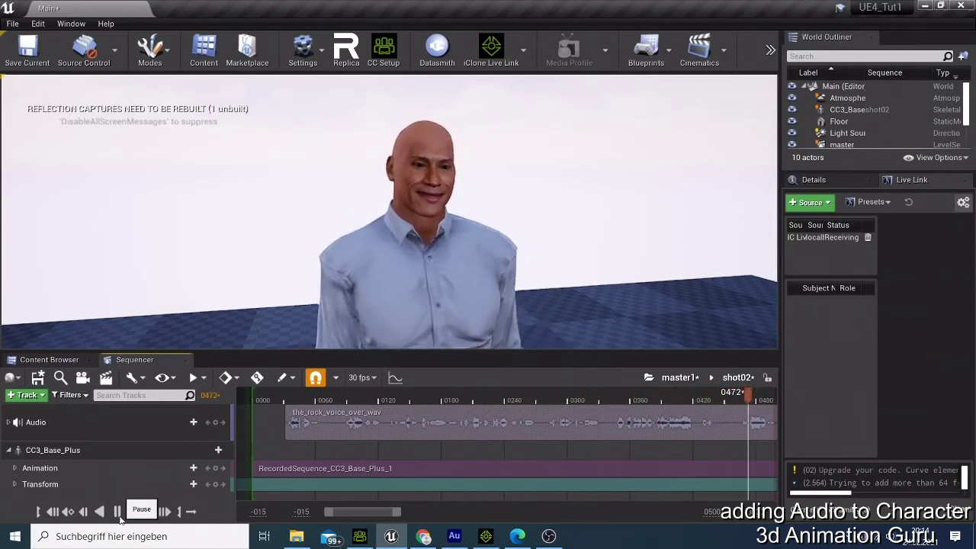
click(118, 515)
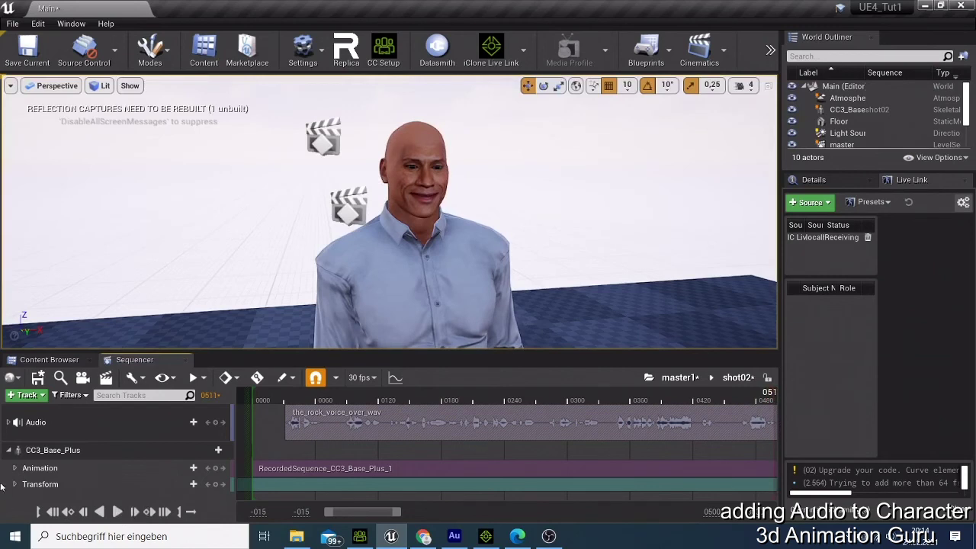
- Set the start of shot02's playback range to about frame 30, where the audio clip begins
click(257, 378)
right_click(287, 398)
click(329, 261)
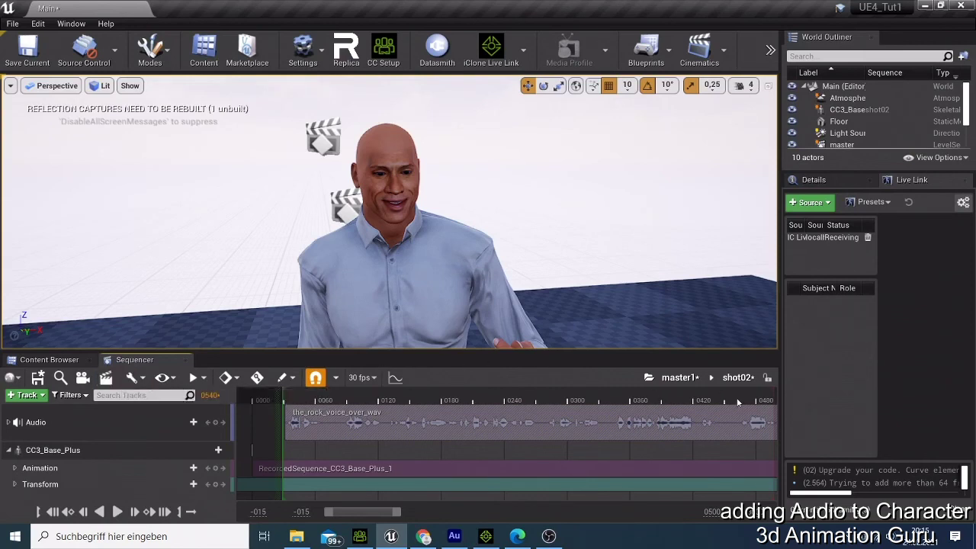
- Review the movie render settings, keep the Audio Output Format at No Audio, and close them without capturing
click(106, 377)
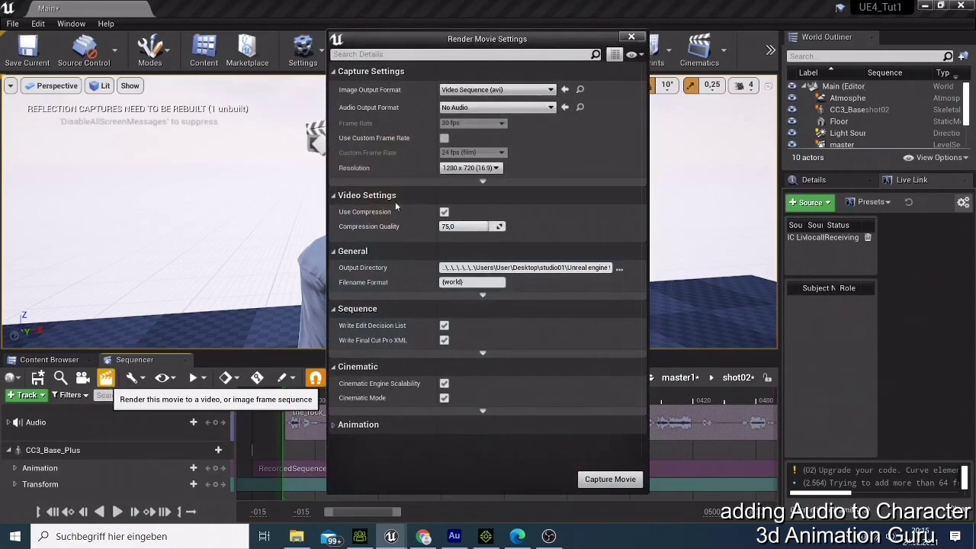
click(460, 110)
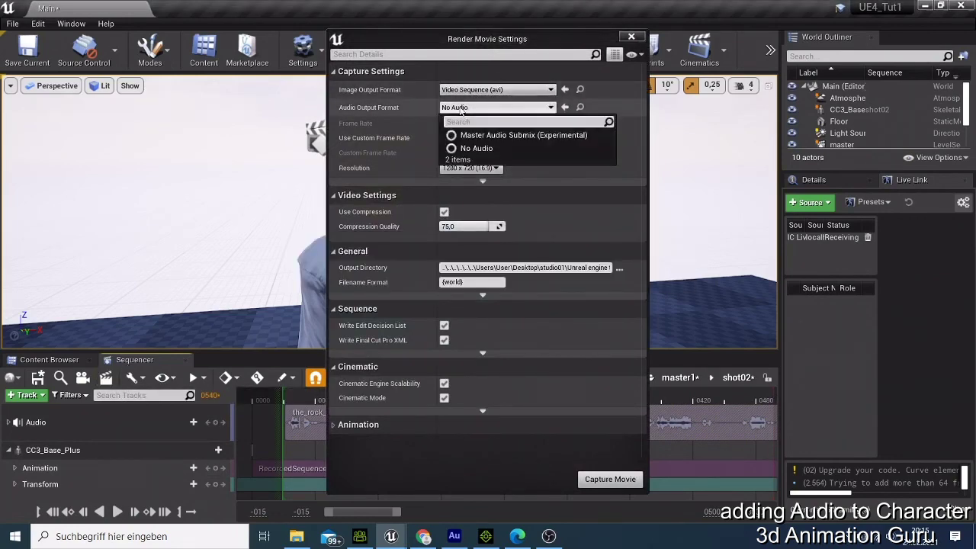
click(477, 148)
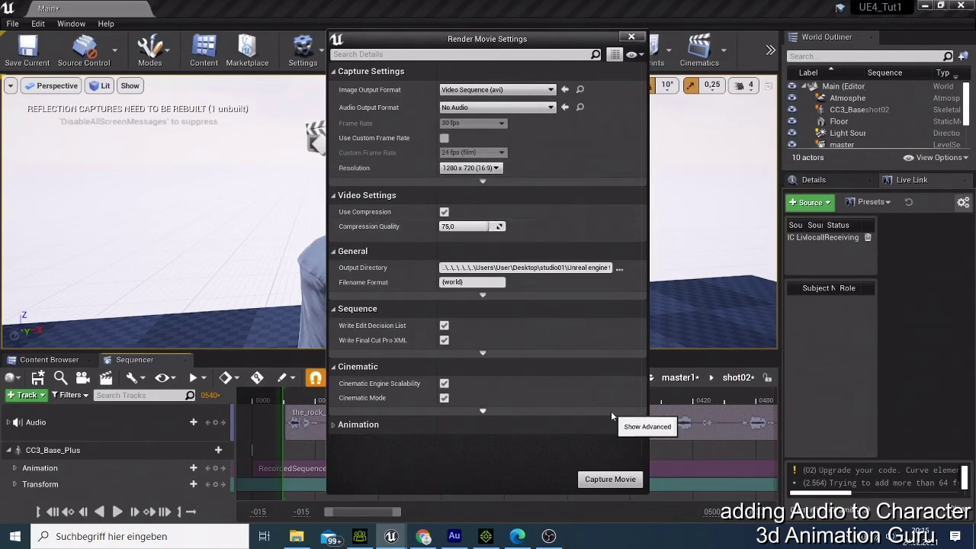
click(633, 38)
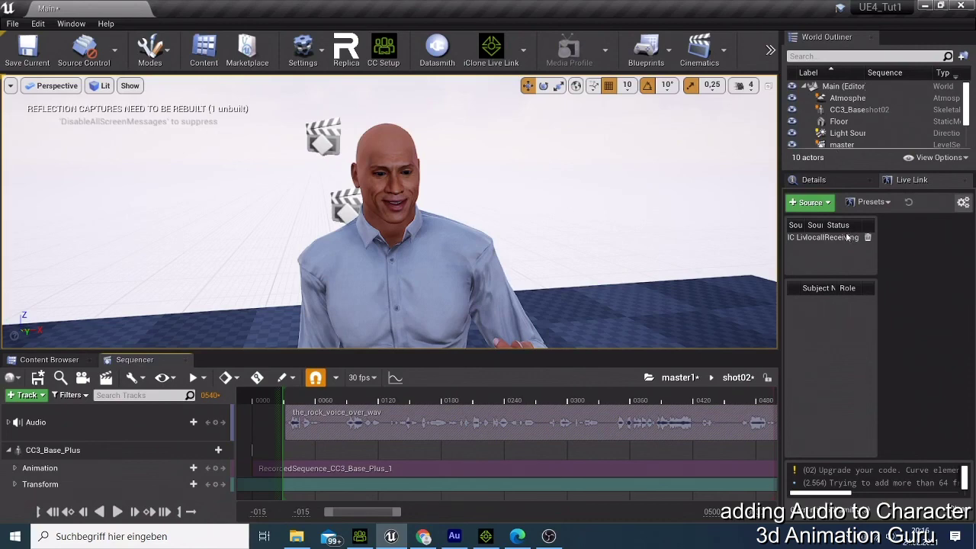
- Switch to iClone 7 and look through the CC3_Base_Plus character's tracks in the timeline
click(486, 536)
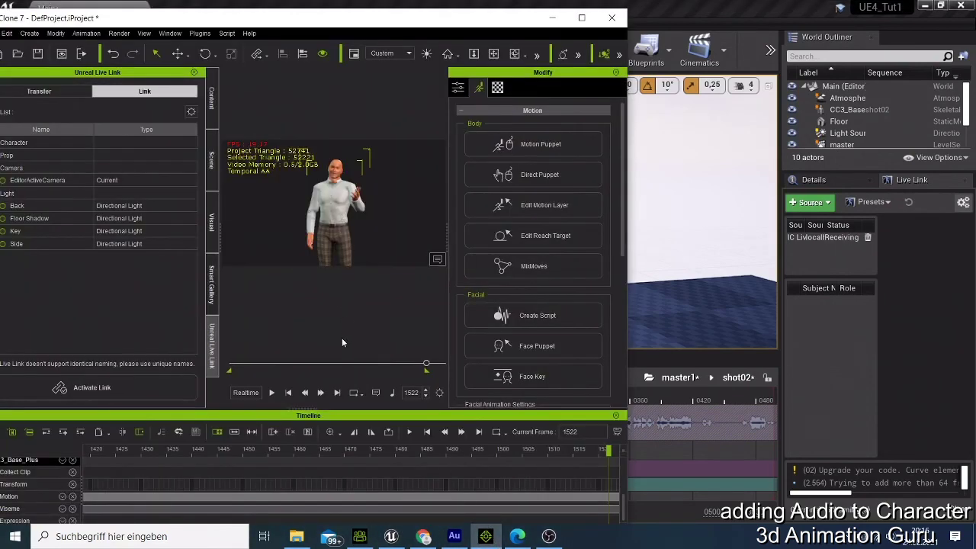
scroll(240, 477, up, 2)
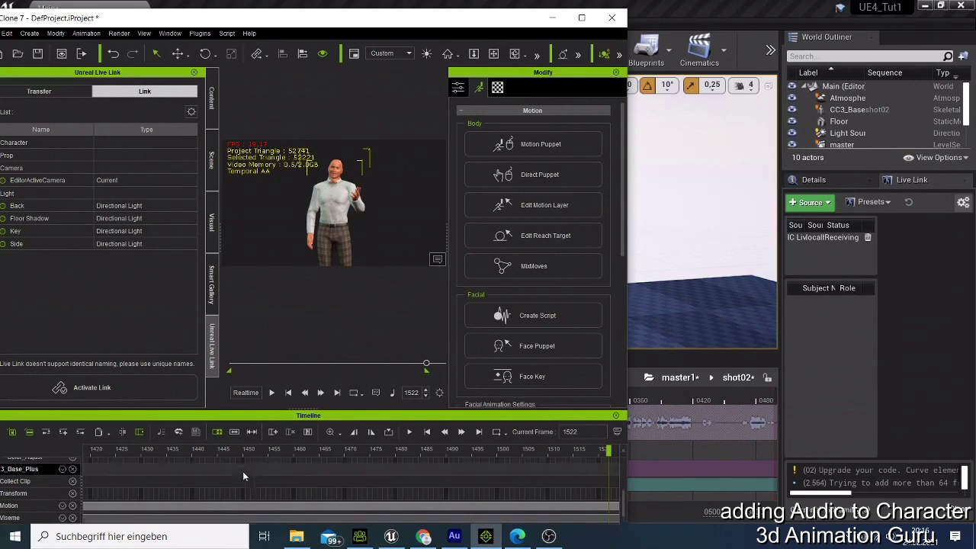